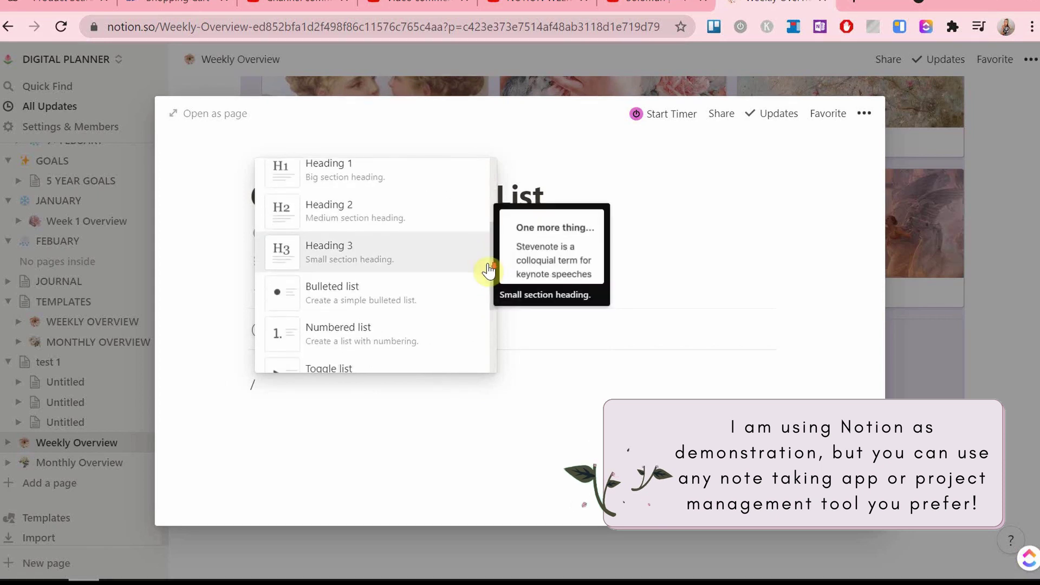
Start a bulleted list in the Constant To-Do's List page with laundry, schedule dentist appointment and schedule hair appointment.
scroll(483, 262, "up", 3)
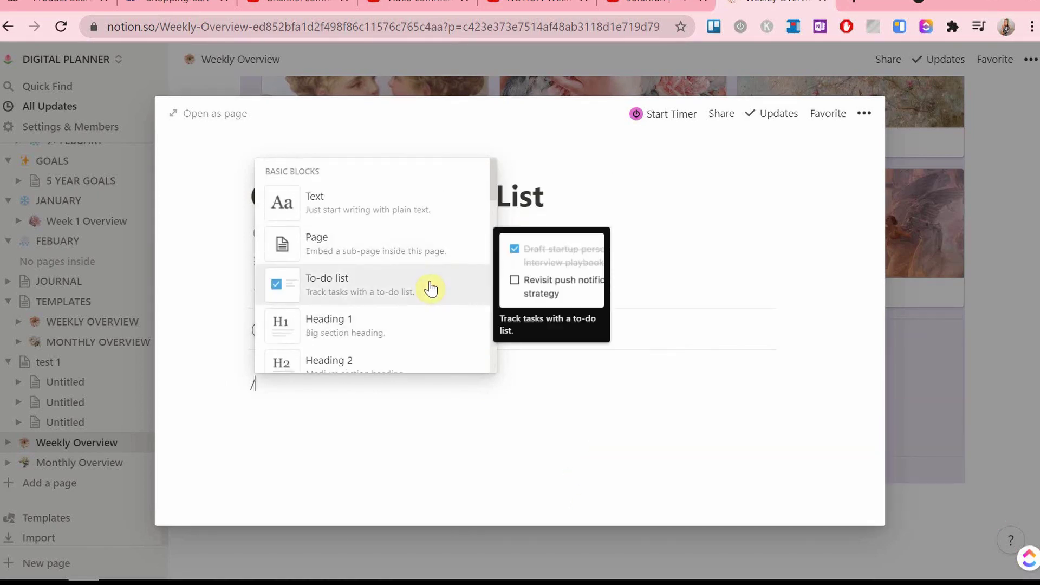
scroll(431, 289, "down", 5)
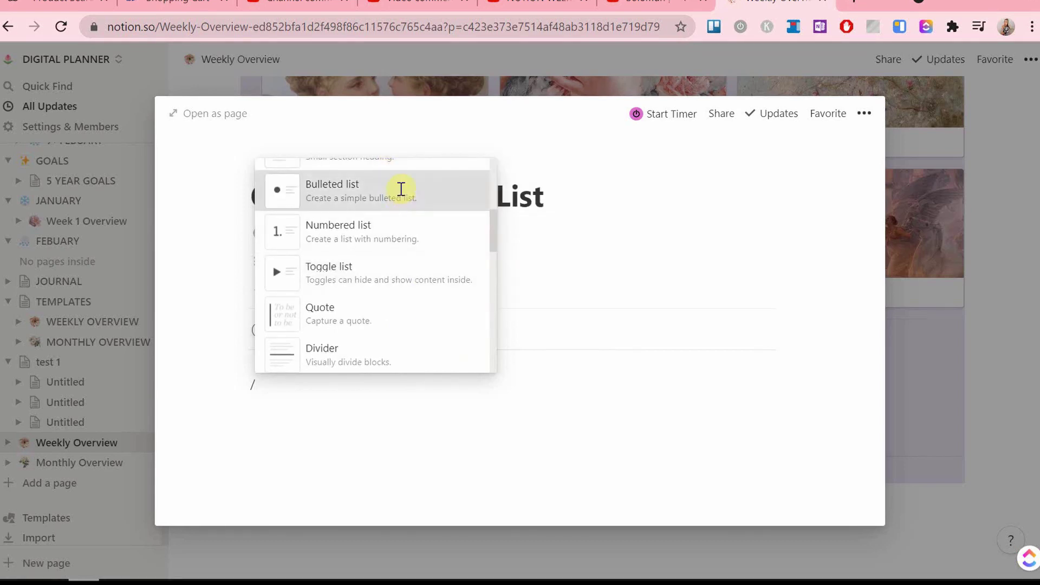
left_click(399, 190)
type("L")
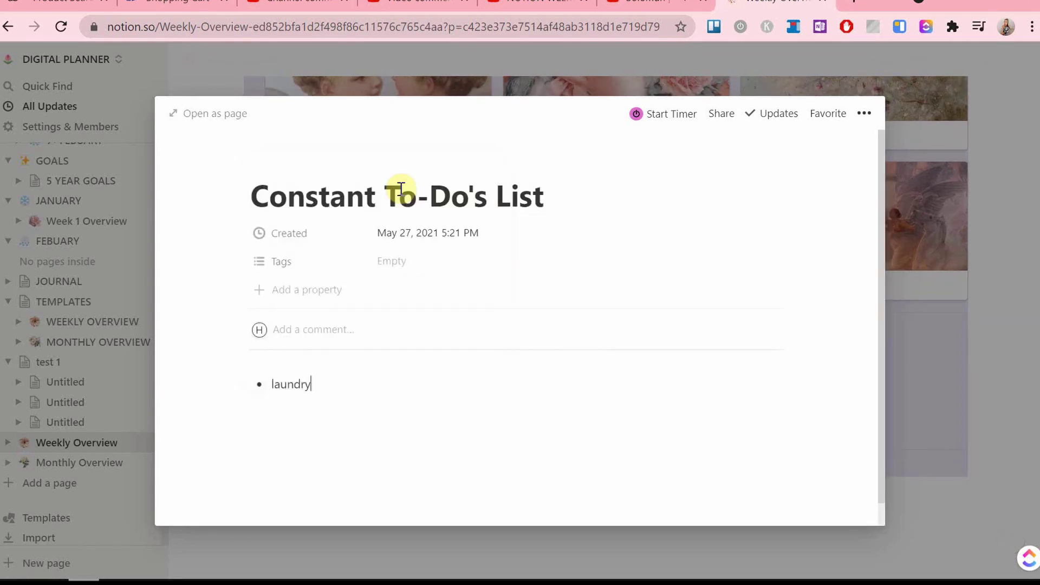
type("schedule dentist appointment")
key("Return")
type("schedule")
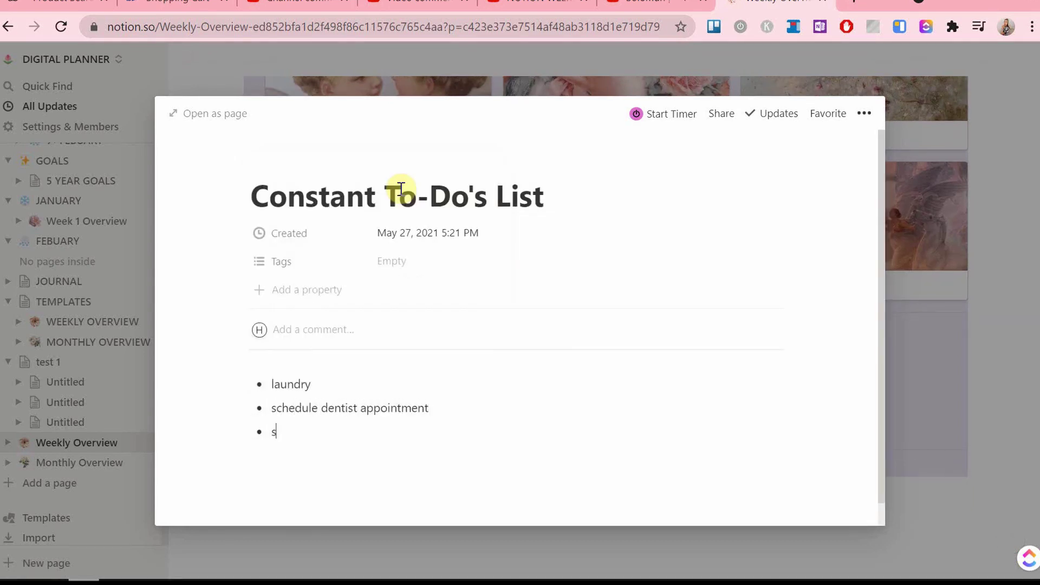
type(" hair appoint")
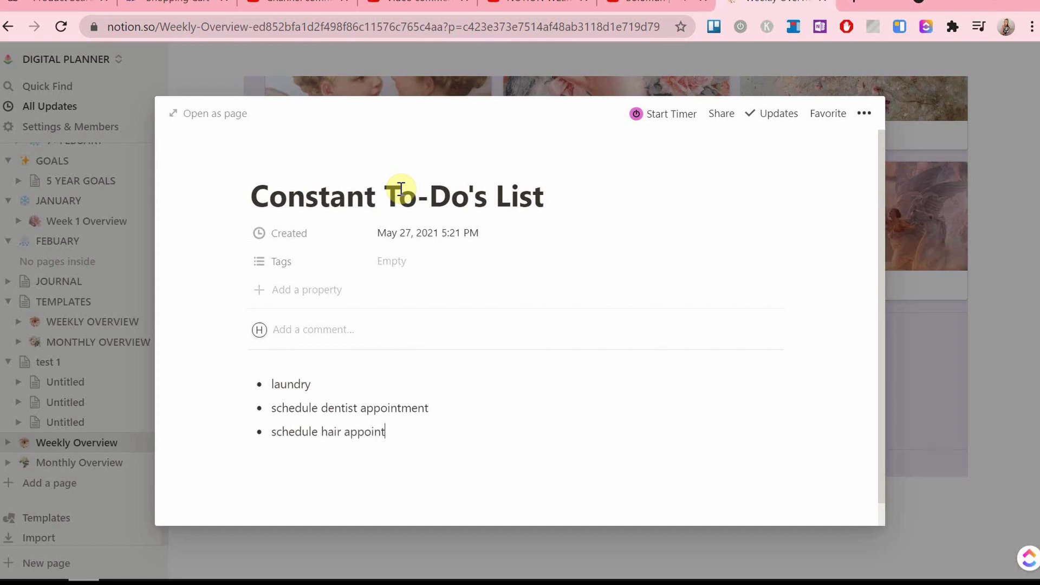
type("lment")
key("Return")
Add bullets for workout, wash litter box, grocery shopping and quick apartment clean.
type("workout")
key("Return")
type("wash litter box")
key("Return")
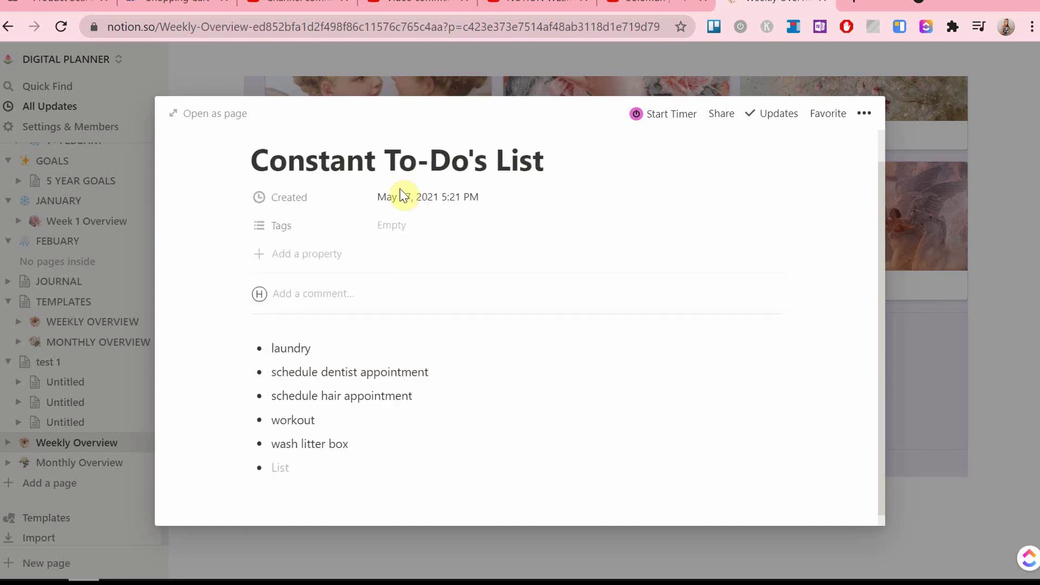
type("grocery shopping")
key("Return")
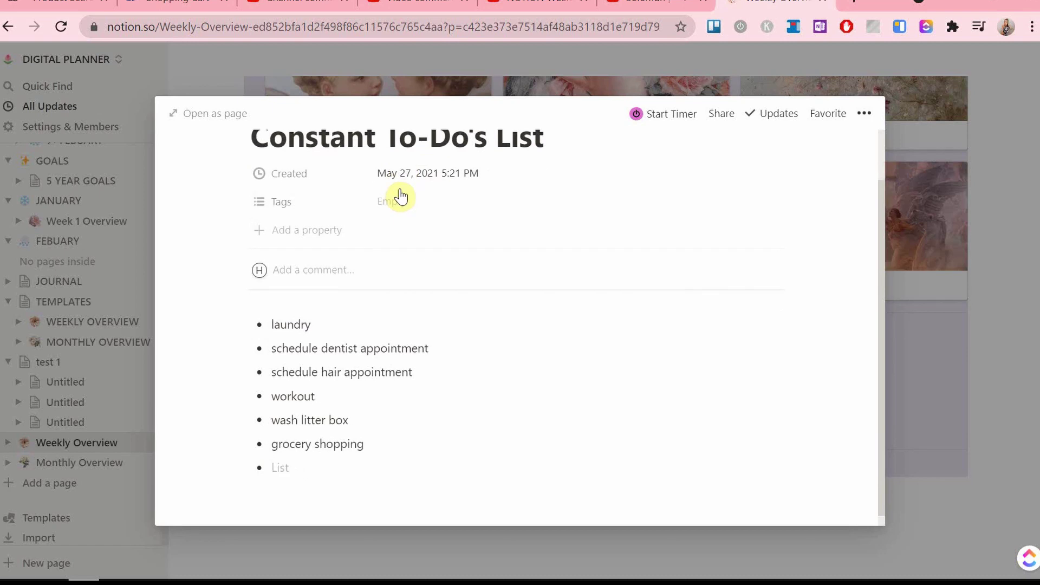
type("quick apartment clean")
key("Return")
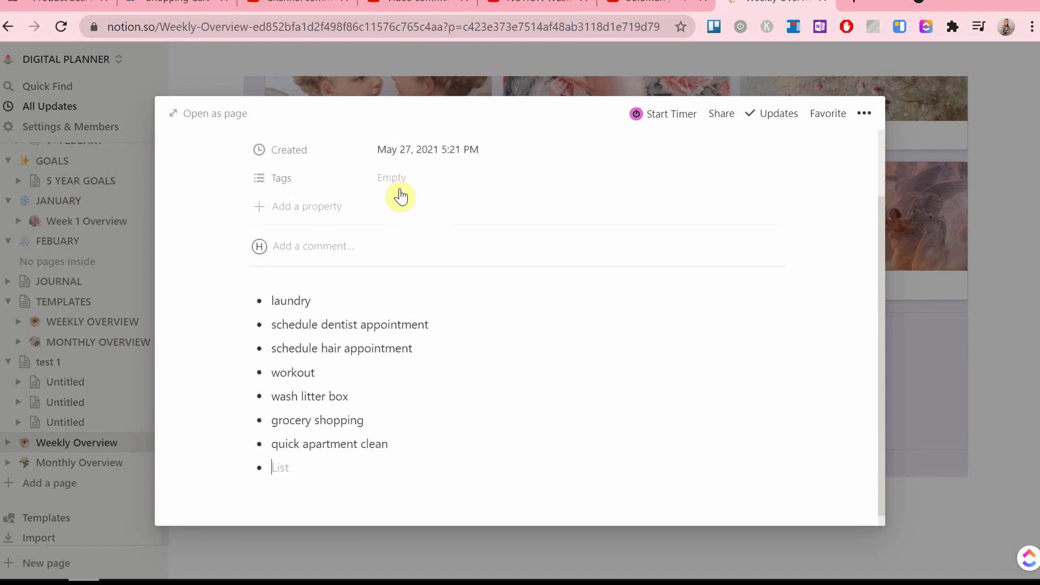
Add bullets for vacuum, mop, weekly reset and monthly reset to the to-do list.
type("vacuum")
key("Return")
type("mop")
key("Return")
type("weekly reset")
key("Return")
type("monthly res")
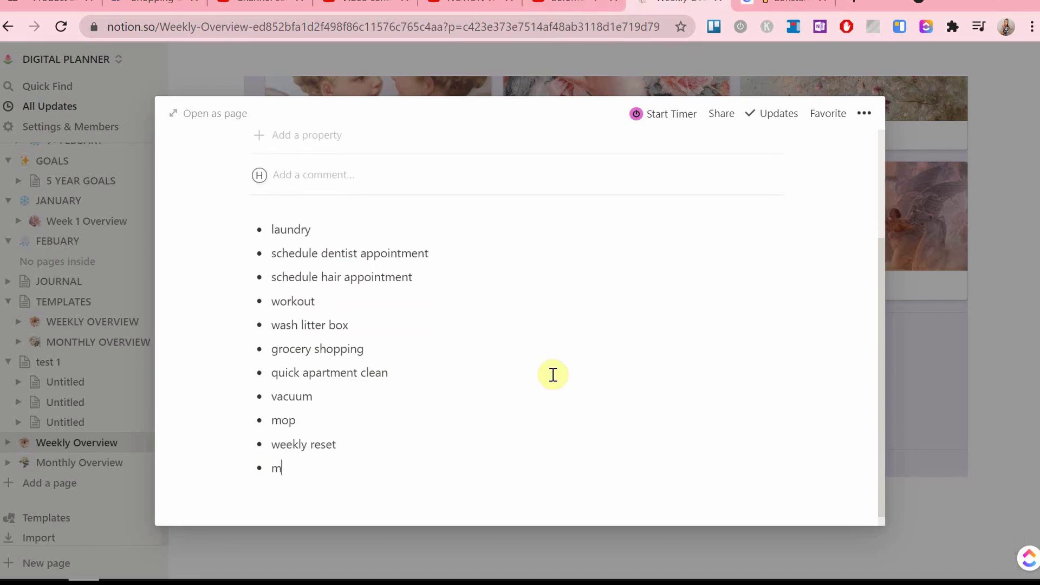
type("et")
key("Return")
Continue the list with the bullets shower, self tanner, manicure and pedicure.
type("shower")
key("Return")
type("self t")
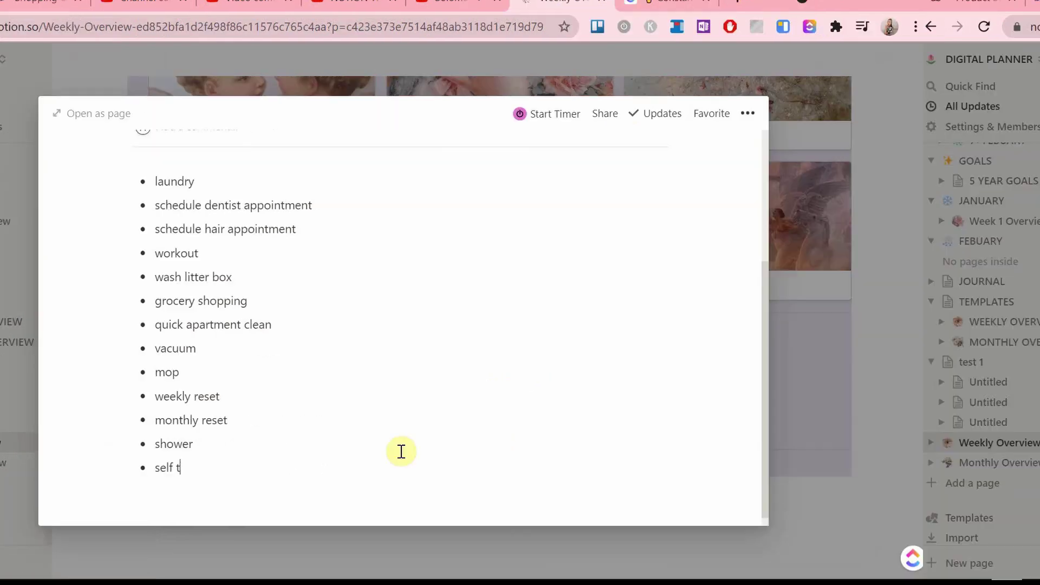
type("anner")
key("Return")
type("manicure")
key("Return")
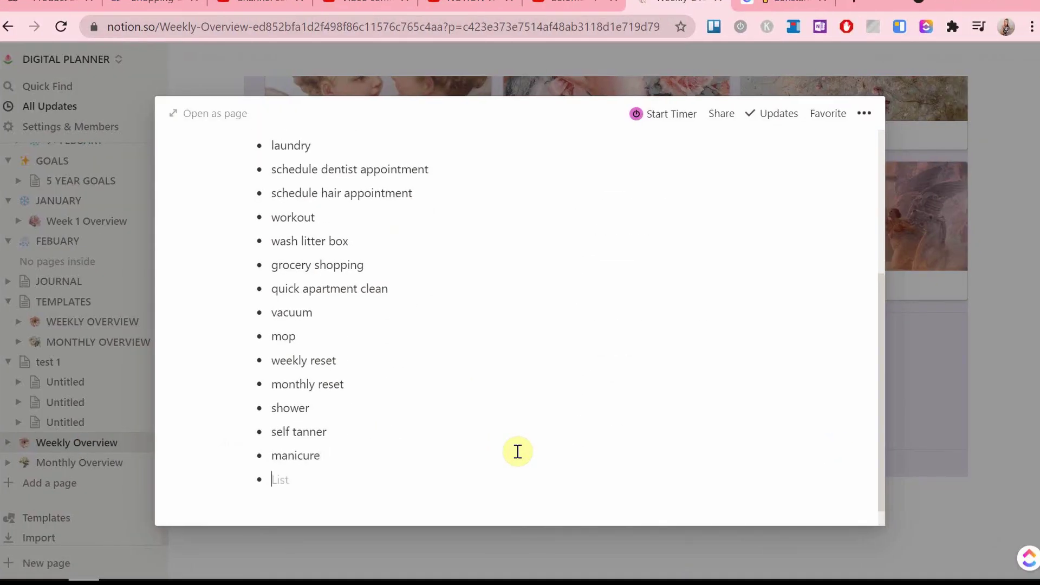
type("pedicure")
key("Return")
Add the bullets create meal plan, deep clean oven and clean windows to the list.
type("create meal plan")
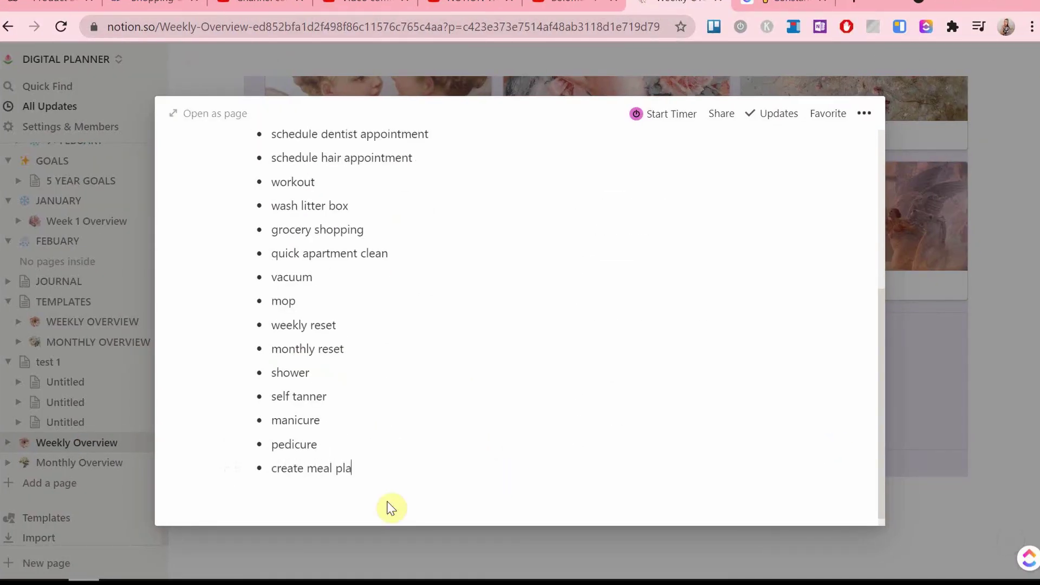
key("Return")
type("deep clean oven")
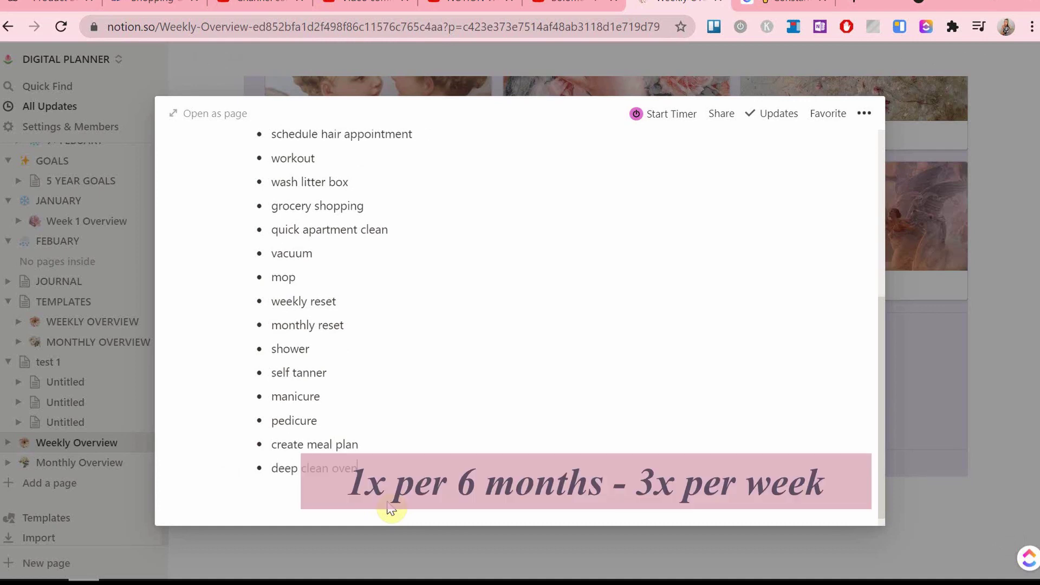
key("Return")
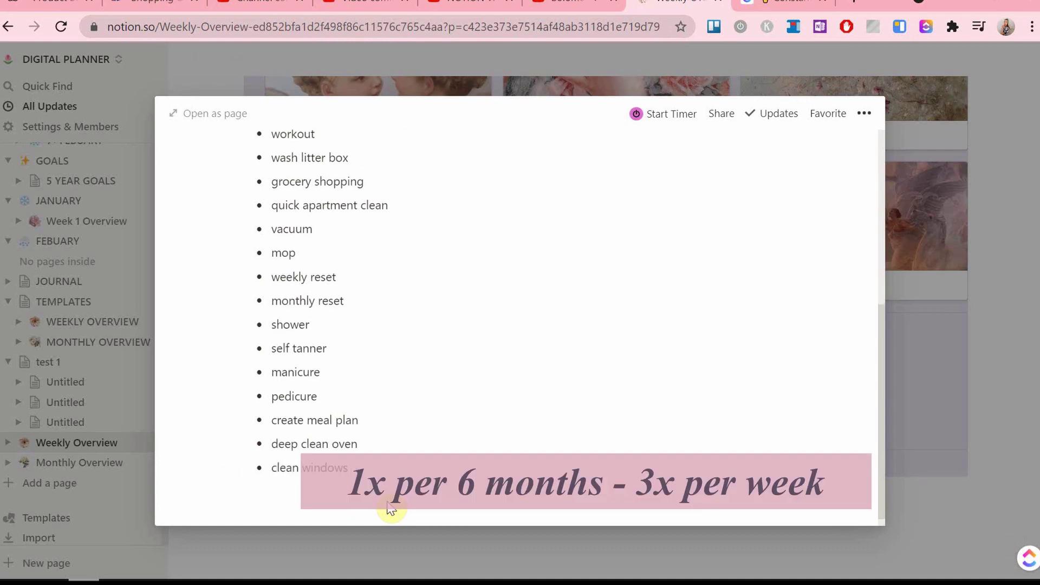
type("clean windows")
key("Return")
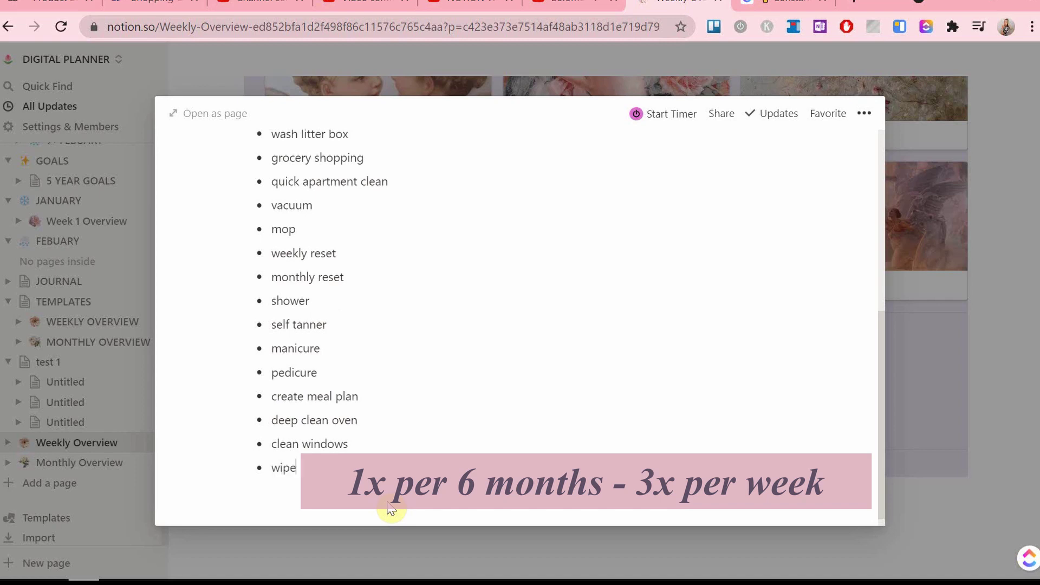
Add the bullets wipe mirrors, weekly cleaning routine and change sheets.
type("wipe mirrors")
key("Return")
type("weekly cleaning routine")
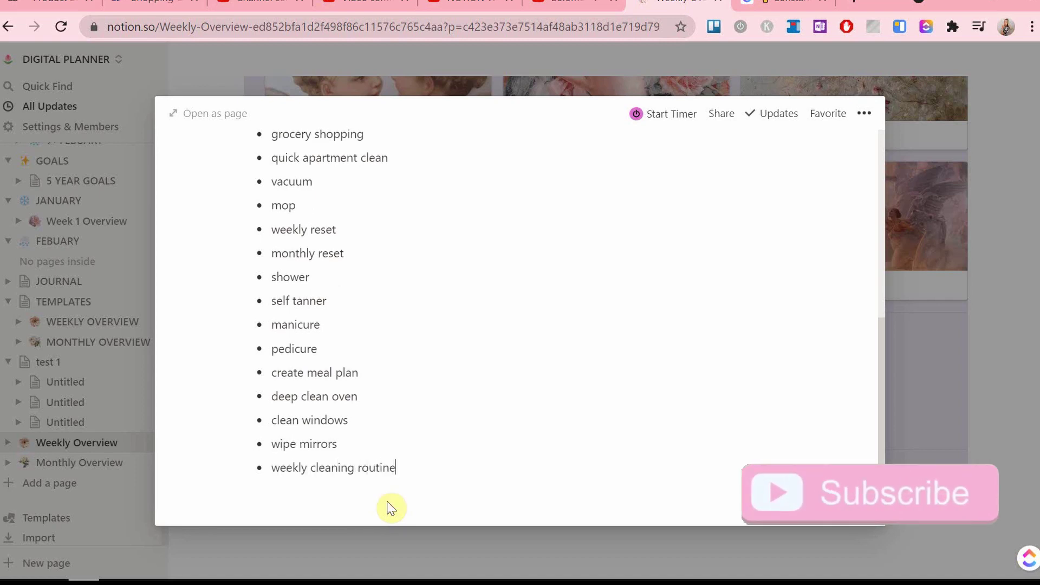
key("Return")
type("change sh")
scroll(388, 507, "up", 2)
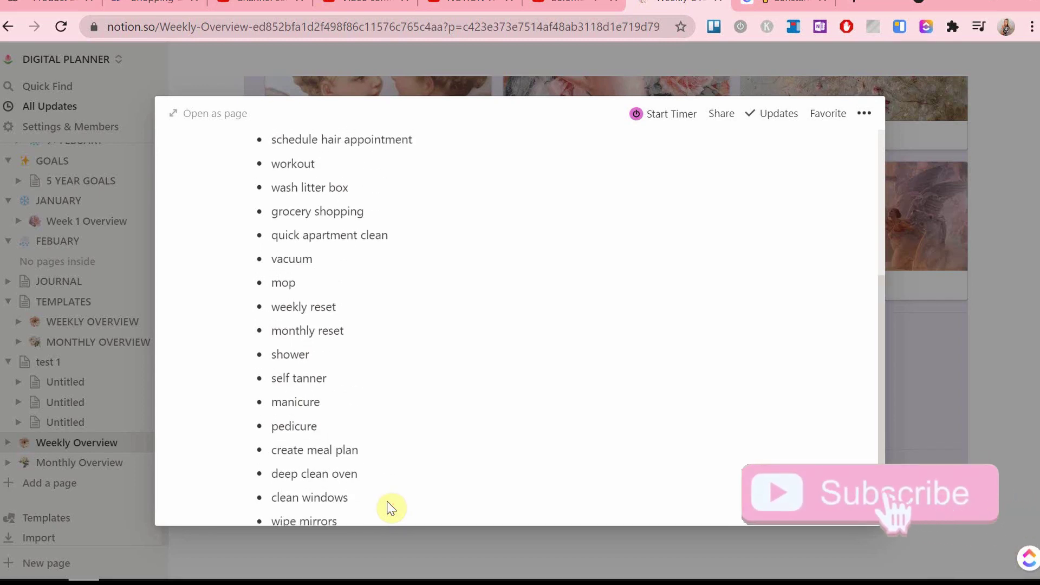
type("eets")
key("Return")
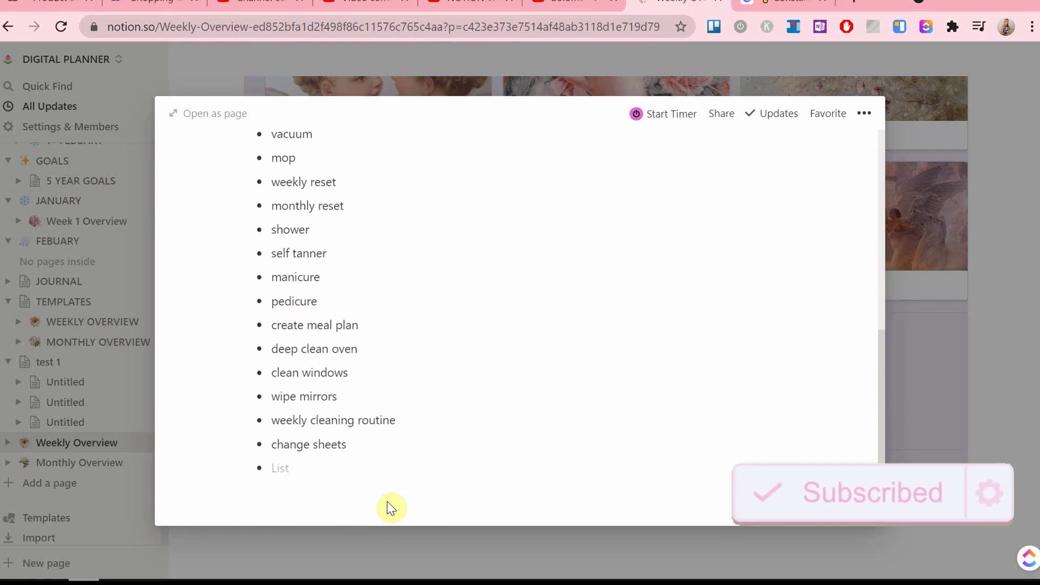
Add the bullets schedule dentist appointment, order skincare ahead of time and go for a walk outside.
type("schedule dentist appointment")
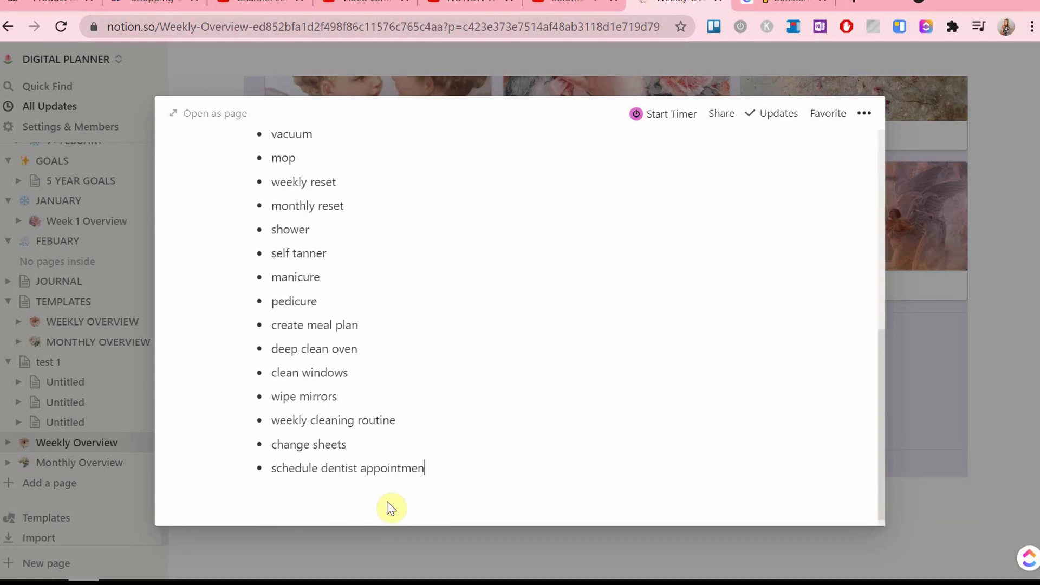
key("Return")
type("order skincare a")
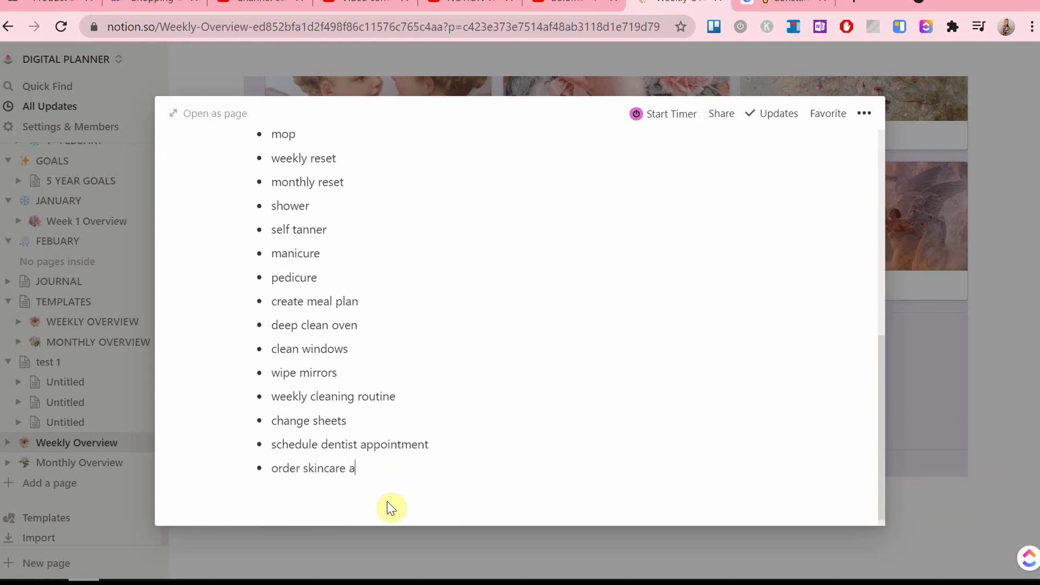
type("head of time")
key("Return")
type("go for a wal")
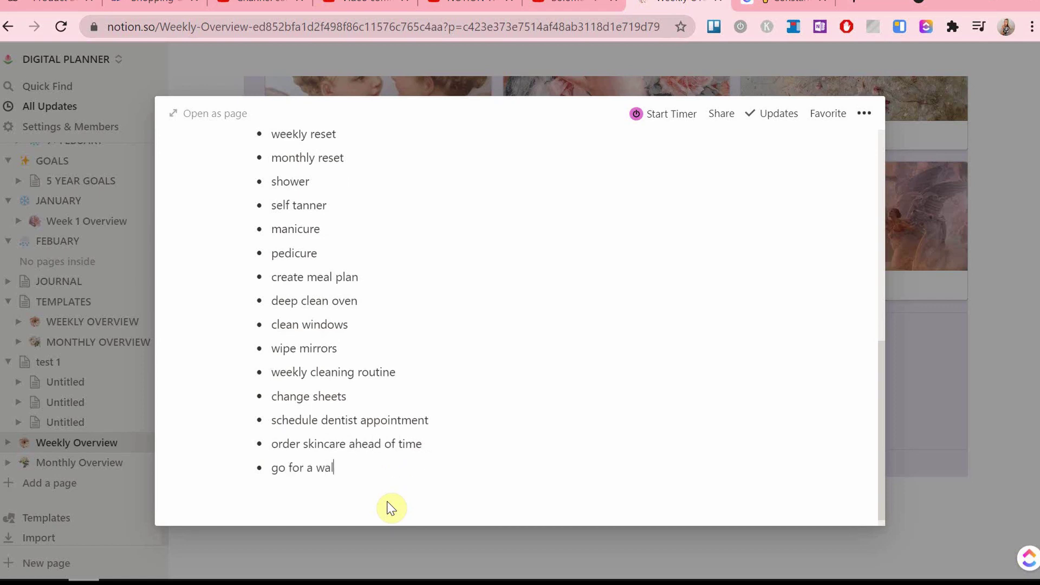
type("k outside")
key("Return")
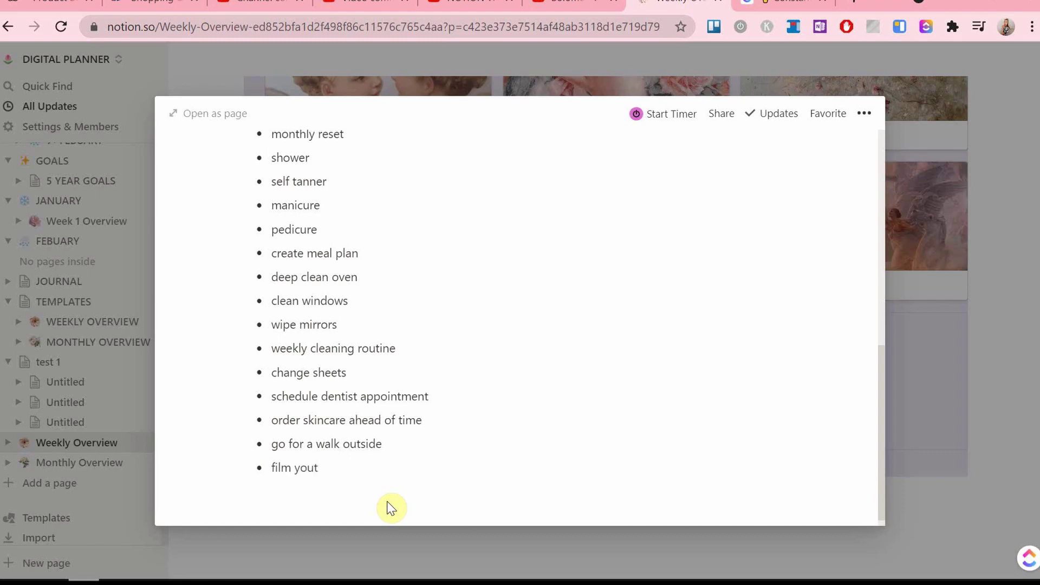
Add bullets film video, editing video, upload video, write scripts, plan something with friends/partner, go out to dinner, buy household products, new audible book and new kindle book.
type("film video")
key("Return")
type("edit")
key("BackSpace")
key("BackSpace")
key("BackSpace")
key("BackSpace")
key("BackSpace")
Insert a Heading 3 block reading "Work" below the bulleted list.
type("/")
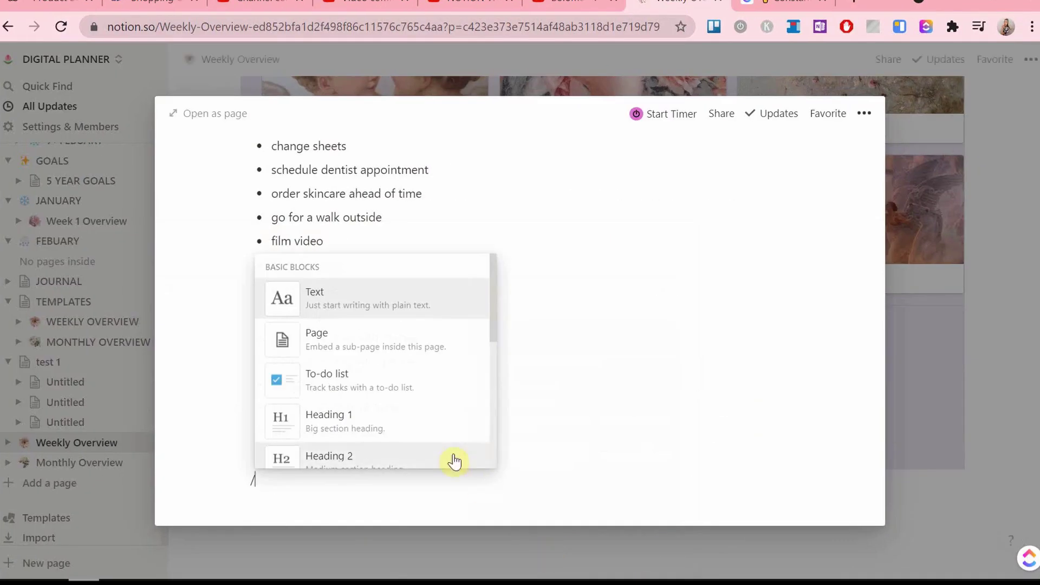
scroll(425, 444, "down", 1)
scroll(424, 444, "down", 2)
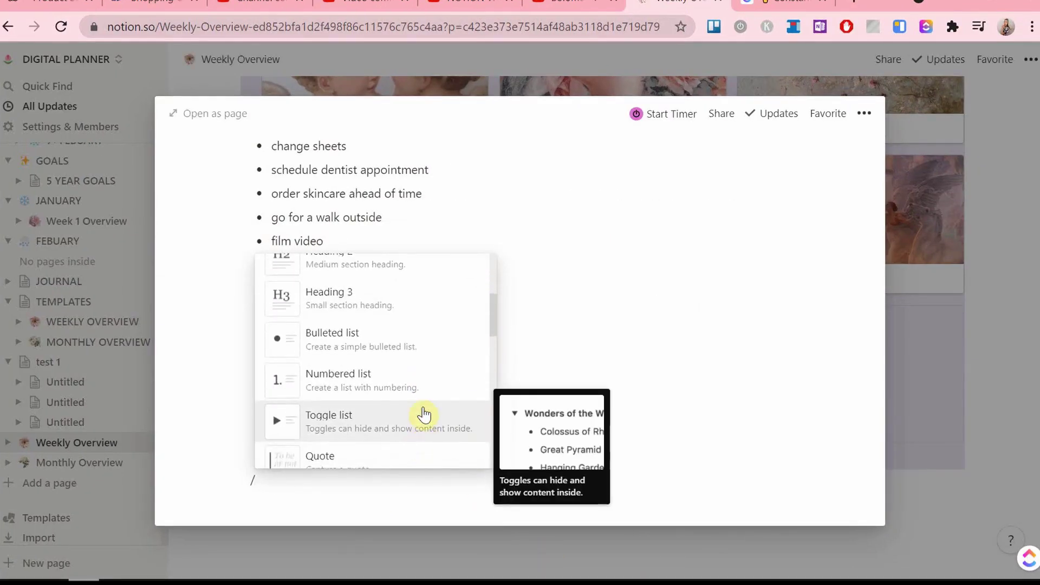
left_click(399, 319)
type("Work")
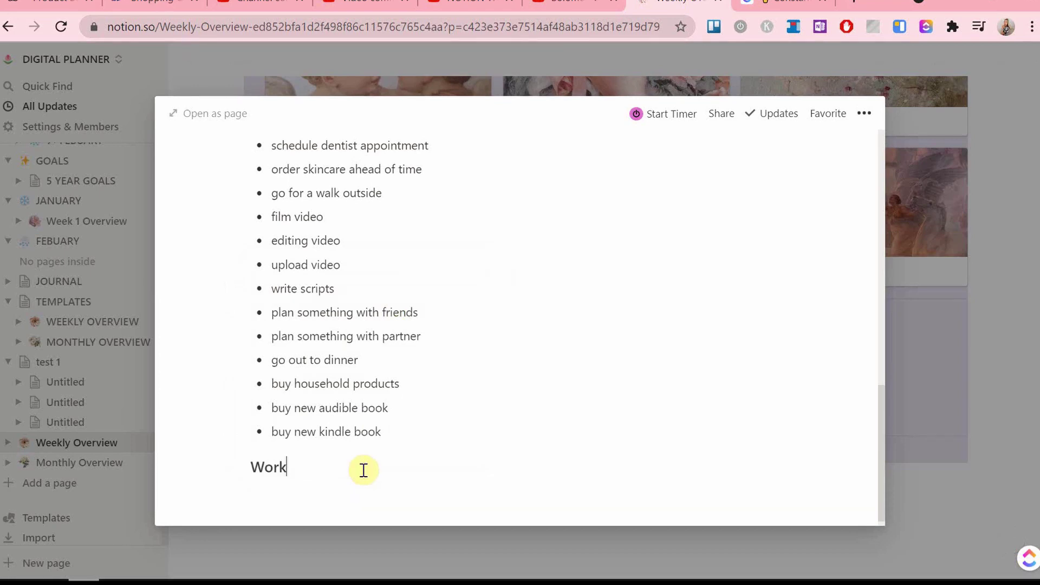
Add a Heading 3 block reading "Self care" beneath the Work heading.
key("Return")
type("/")
scroll(395, 442, "down", 1)
left_click(395, 434)
type("Se")
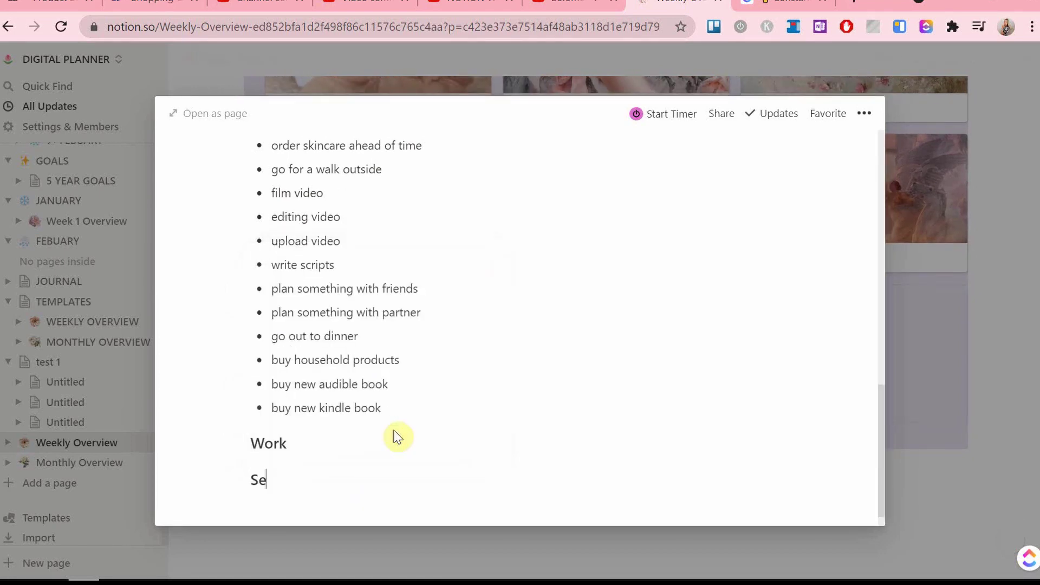
type("lf care")
Add a Heading 3 block reading "Chores" beneath the Self care heading.
key("Return")
type("/")
scroll(415, 423, "down", 1)
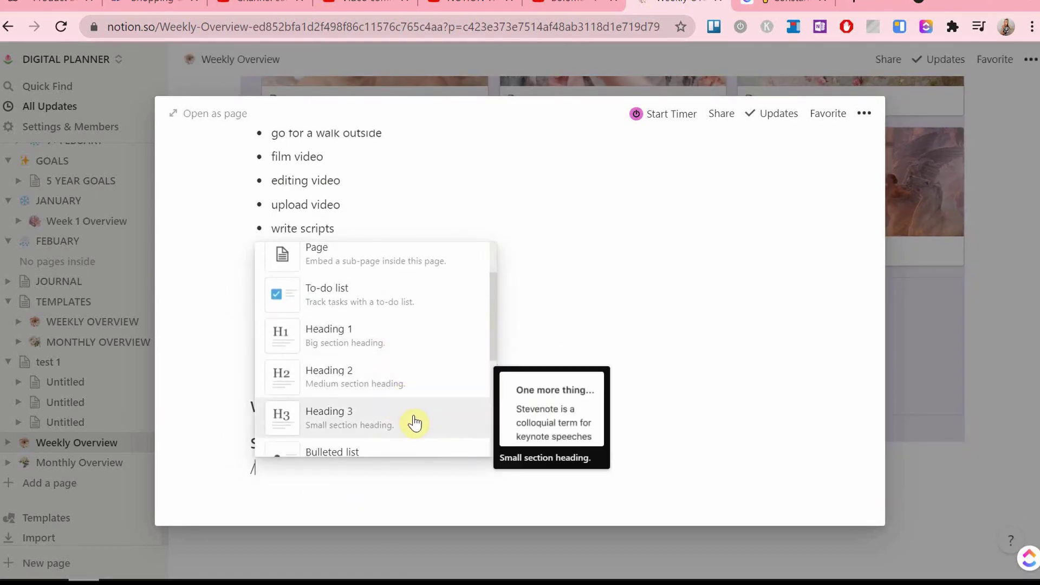
left_click(415, 423)
type("Chores")
Add a Heading 3 block reading "Schedule ahead" beneath the Chores heading.
key("Return")
type("/")
scroll(446, 451, "down", 1)
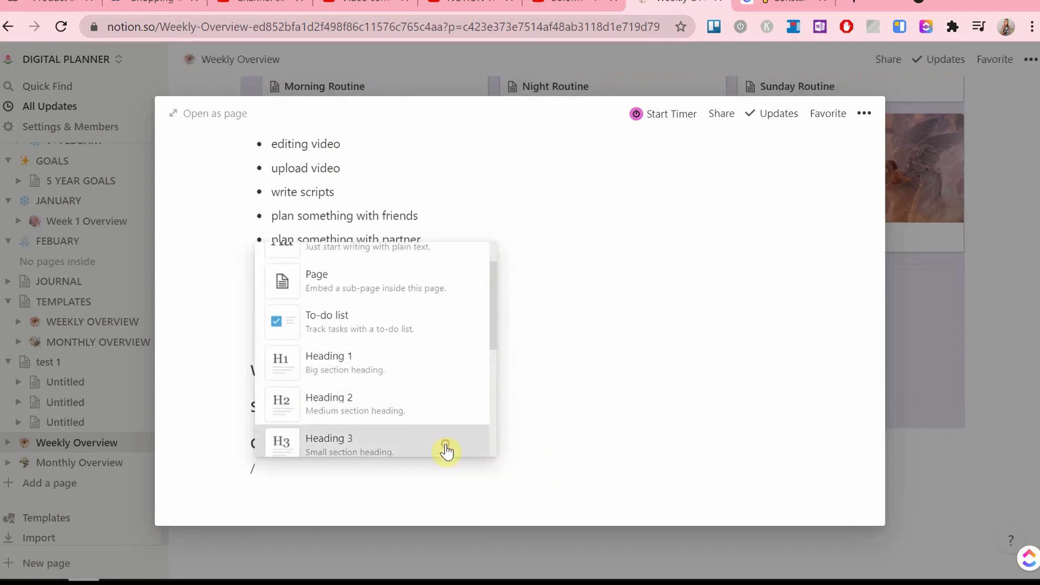
left_click(446, 450)
type("Schedule ahead")
Add a Heading 3 block reading "Relationships" beneath the Schedule ahead heading.
key("Return")
type("/")
scroll(369, 419, "down", 1)
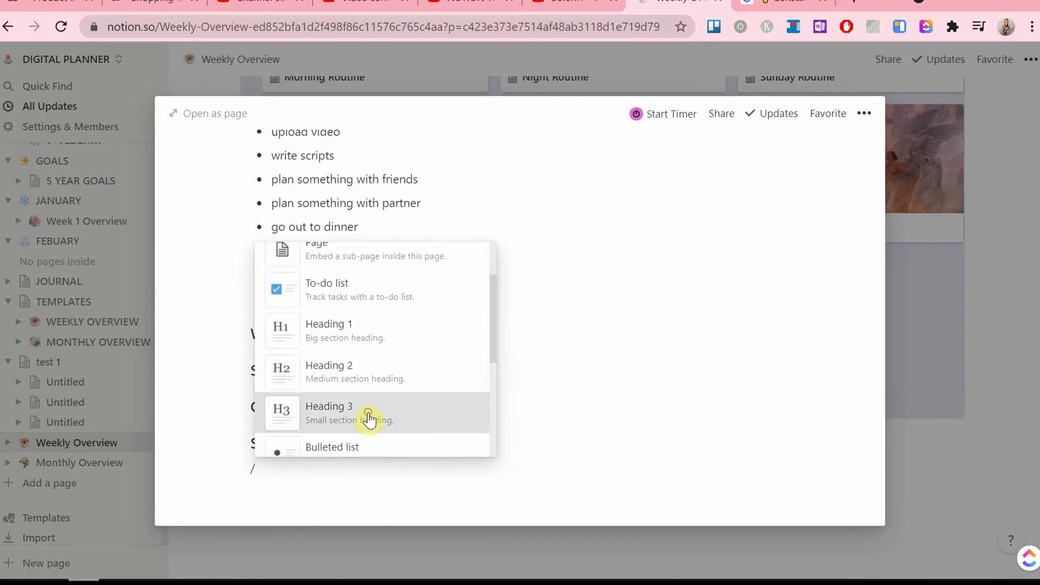
left_click(369, 418)
type("Relationships")
Add a Heading 3 block reading "Errands" beneath the Relationships heading.
key("Return")
type("/")
scroll(378, 420, "down", 1)
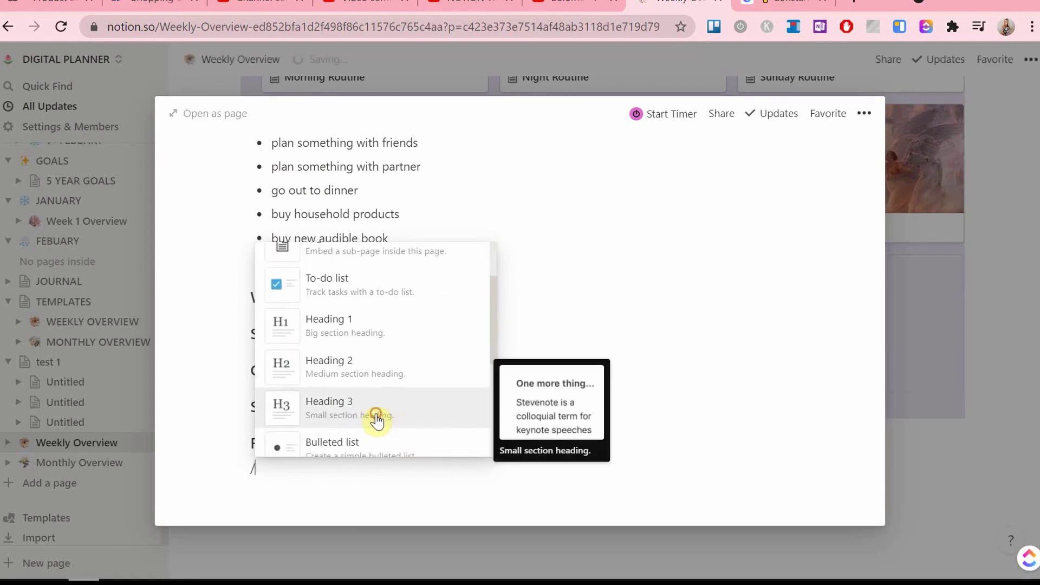
left_click(378, 420)
type("Errands")
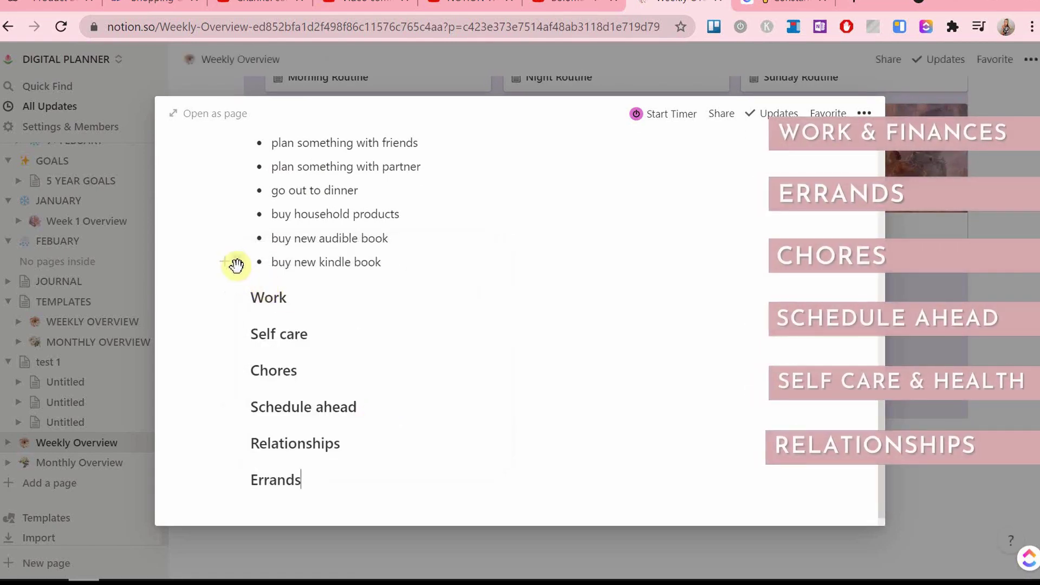
Insert an empty line beneath each of the Work, Self care, Chores, Schedule ahead and Relationships headings.
mouse_move(233, 262)
left_mouse_down()
mouse_move(232, 349)
mouse_move(232, 261)
left_mouse_up()
left_click(317, 292)
key("Return")
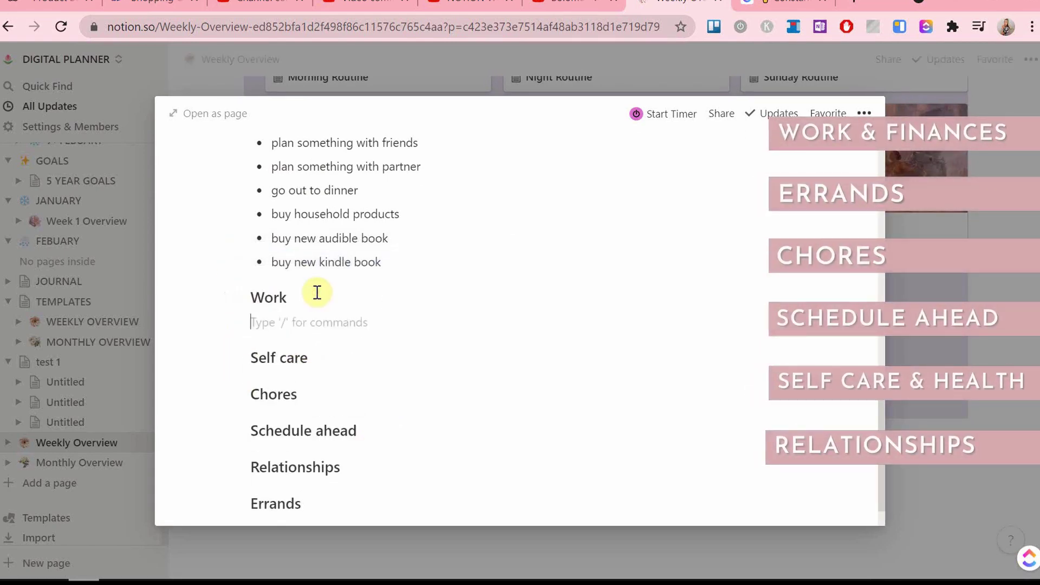
left_click(320, 358)
key("Return")
scroll(325, 358, "down", 1)
left_click(332, 359)
key("Return")
left_click(383, 409)
key("Return")
left_click(385, 422)
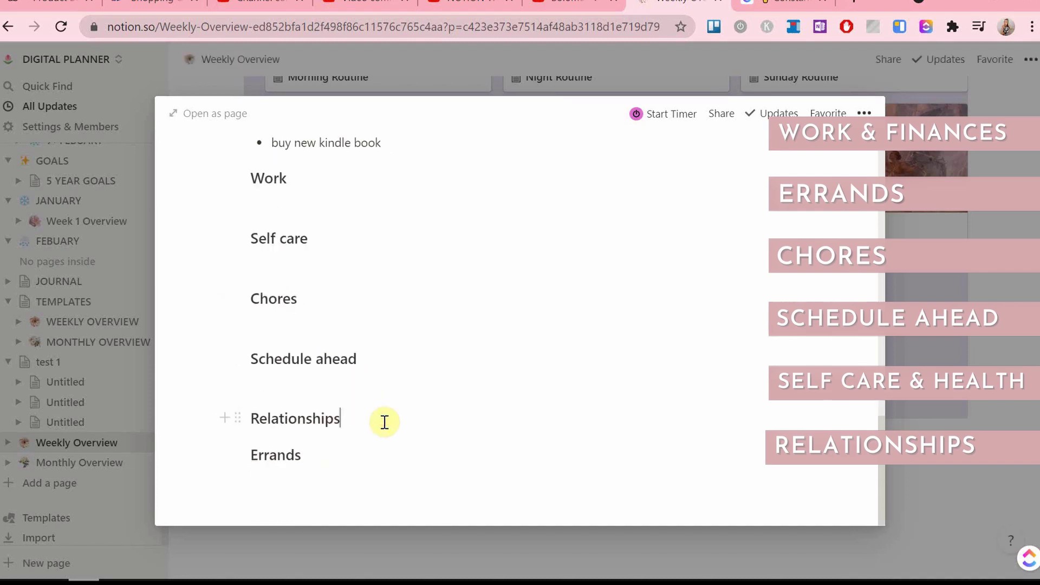
left_click(525, 381)
Move the upload video, film video, editing video and write scripts bullets under Work, and the friends, partner and dinner bullets under Relationships.
scroll(525, 381, "up", 5)
left_click_drag(238, 213, 246, 442)
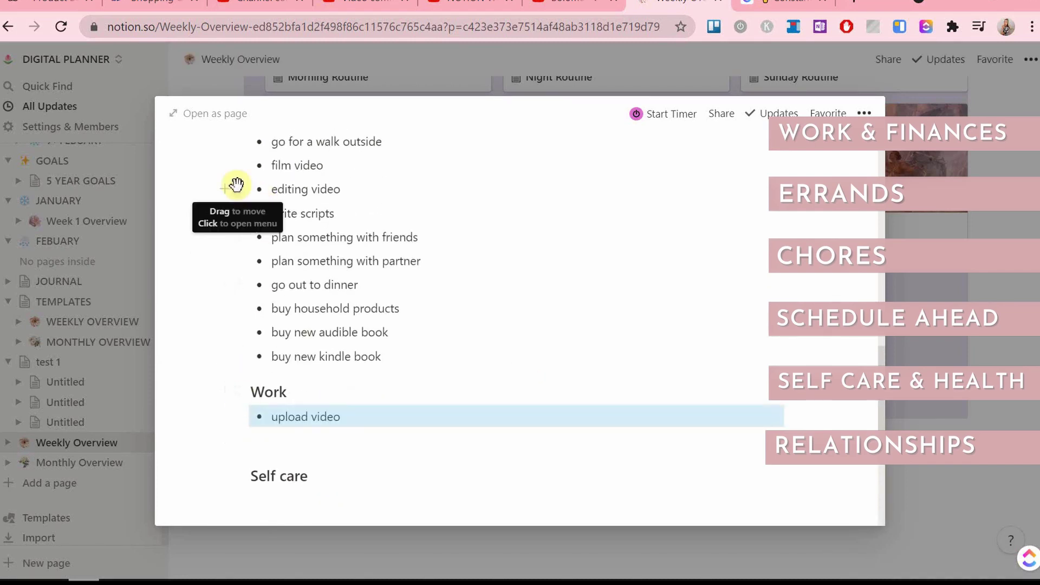
left_click_drag(372, 168, 251, 226)
left_click_drag(234, 165, 243, 438)
left_click_drag(455, 214, 260, 412)
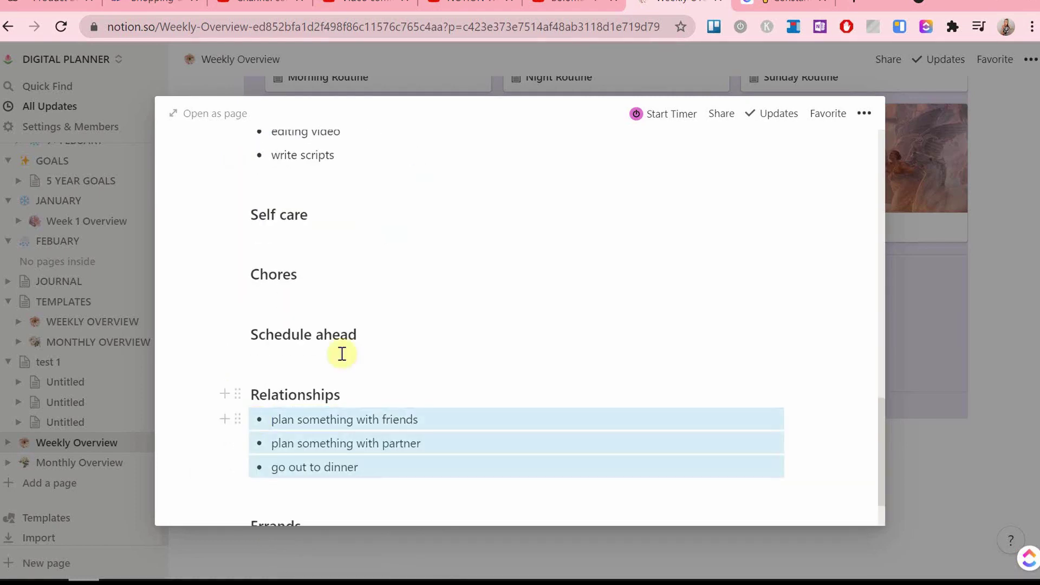
Move the buy new audible book, go for a walk outside and buy new kindle book bullets under Self care.
left_click(342, 354)
scroll(399, 332, "up", 5)
left_click_drag(399, 332, 274, 431)
scroll(379, 314, "up", 5)
Add "Invest" and "Track spending" bullets and place them at the end of the Work list.
left_click(416, 164)
key("Return")
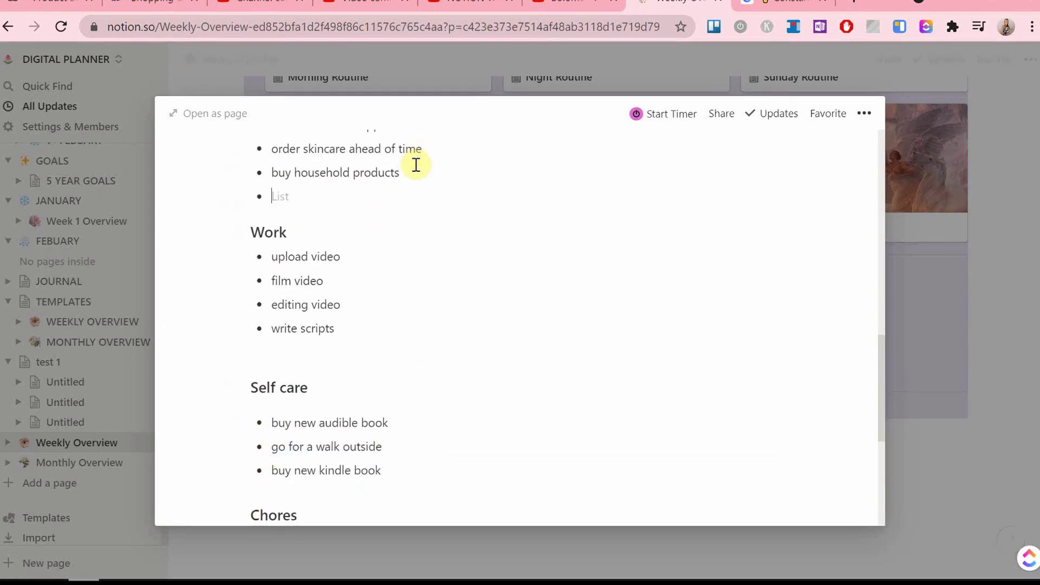
type("Invest")
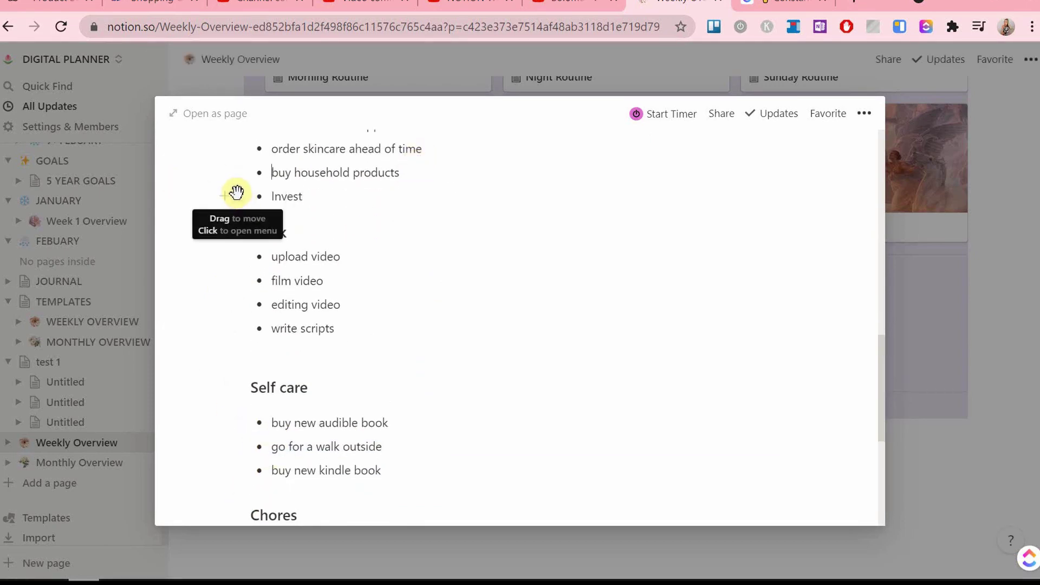
key("Return")
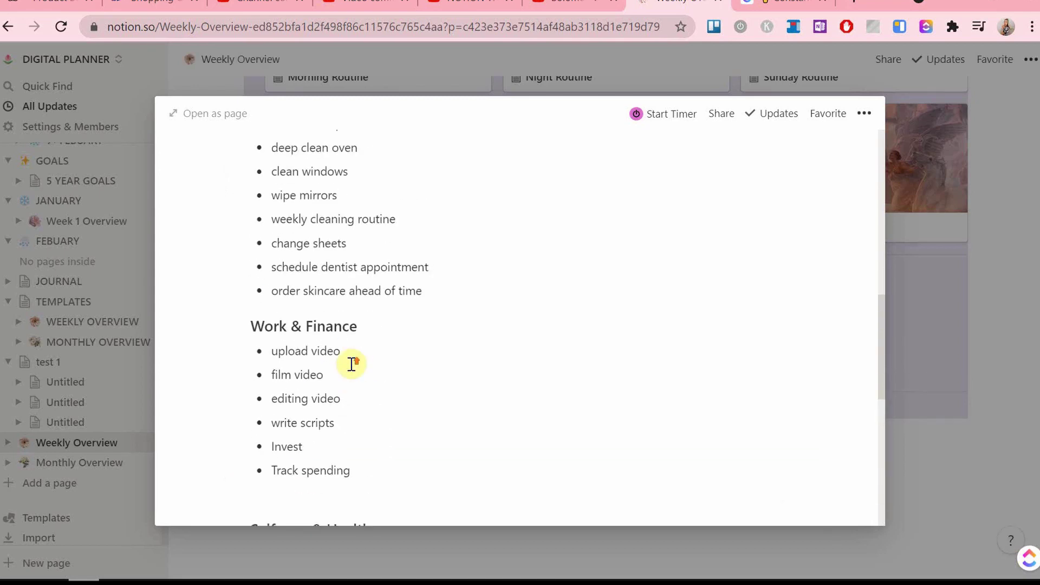
Move the deep clean oven, clean windows, wipe mirrors and weekly cleaning routine bullets under Chores.
scroll(437, 332, "up", 1)
left_click_drag(430, 342, 247, 515)
scroll(360, 363, "up", 7)
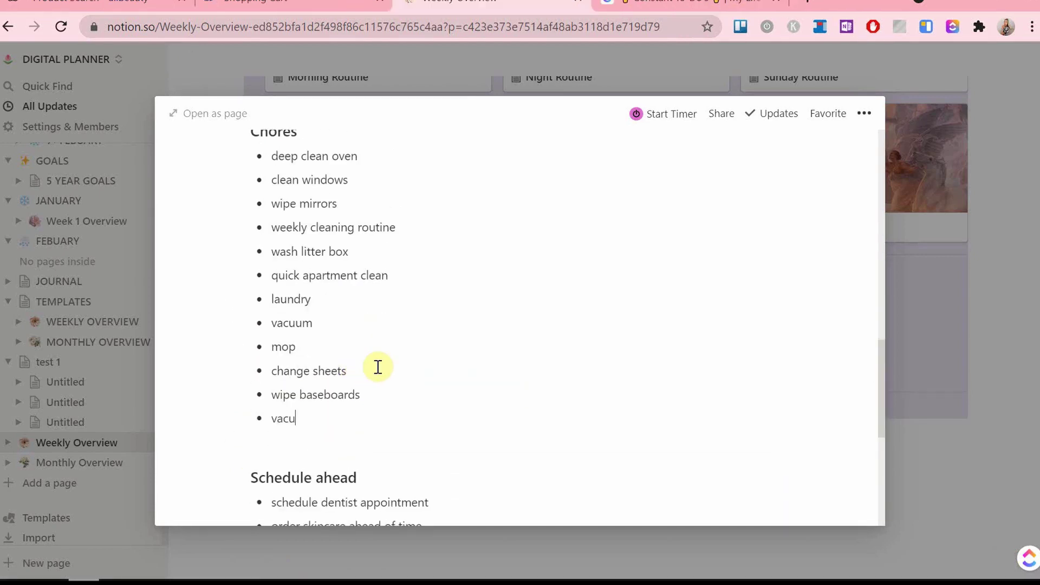
Add "vacuum couch", "wipe surfaces" and "clean bathroom" bullets at the end of the Chores list.
type("um couch")
key("Return")
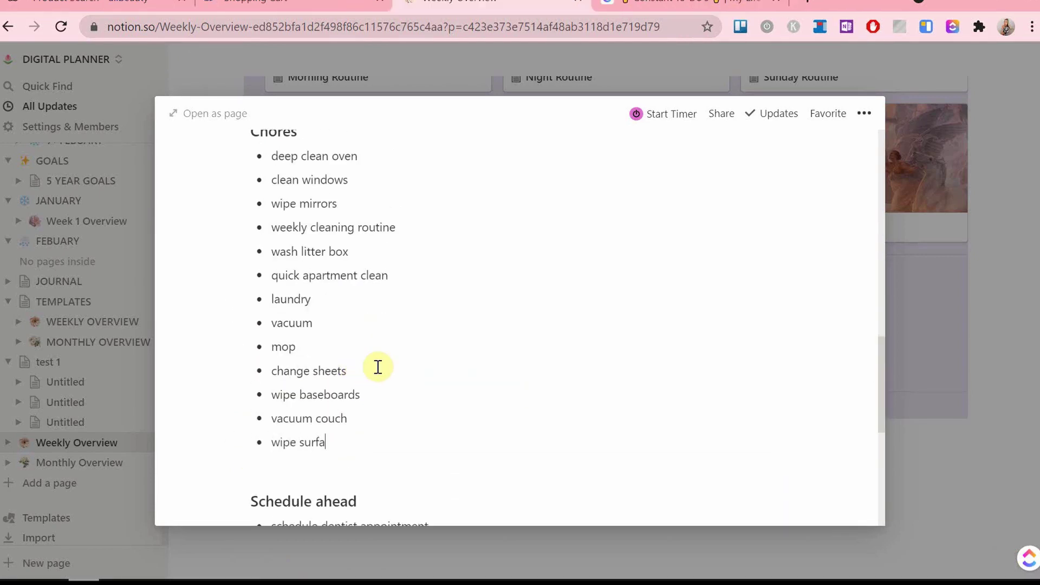
type("wipe surfaces")
key("Return")
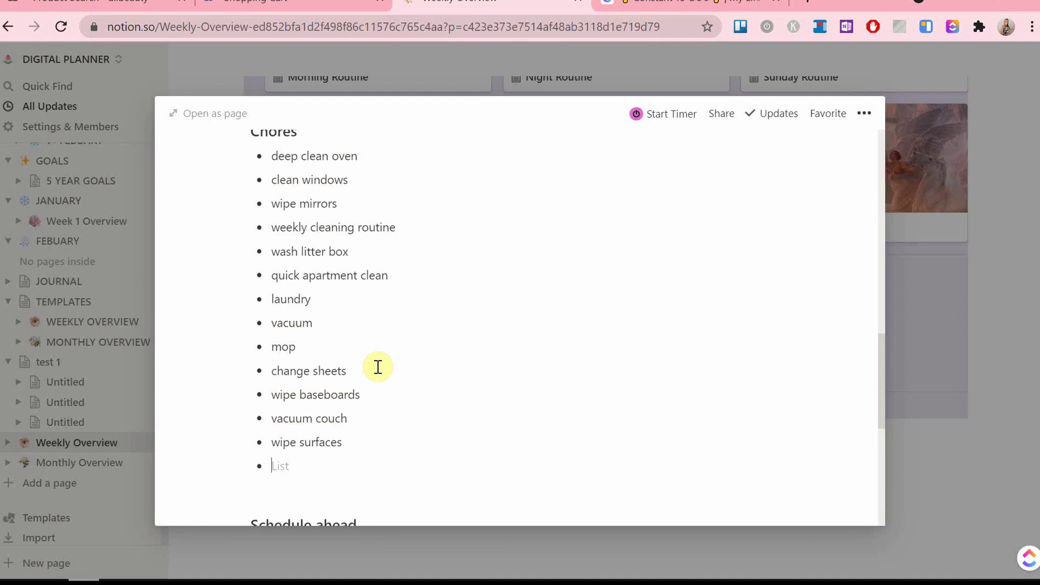
type("bathroom")
key("BackSpace")
key("BackSpace")
key("BackSpace")
key("BackSpace")
key("BackSpace")
key("BackSpace")
key("BackSpace")
key("BackSpace")
key("BackSpace")
type("clean bath")
Add a "call parents" bullet under Relationships and a "schedule vet appointment" bullet under Schedule ahead.
scroll(378, 367, "down", 10)
left_click(387, 344)
key("Return")
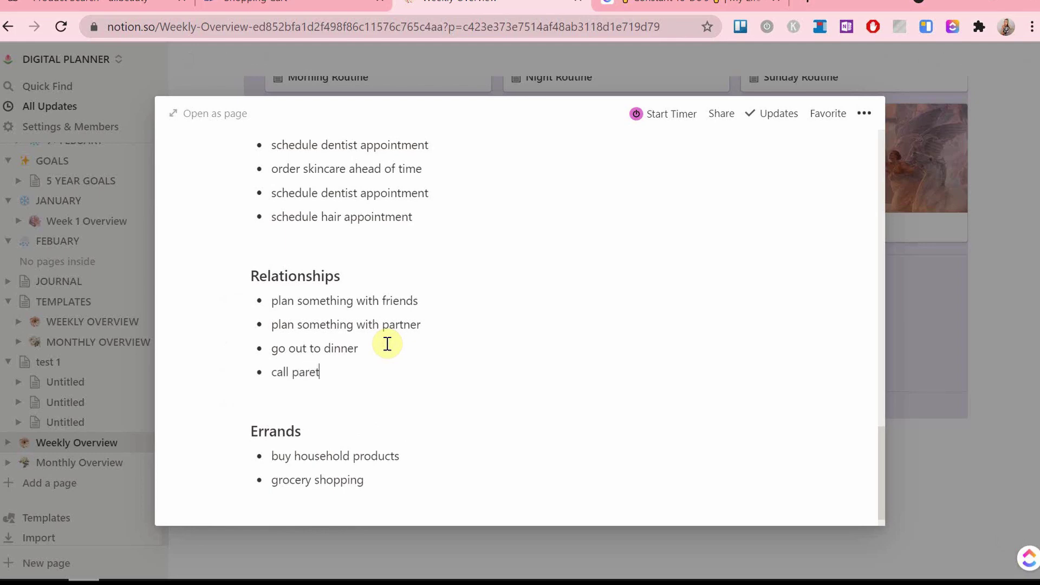
scroll(373, 490, "up", 1)
left_click(425, 286)
key("Return")
type("schedule vet appointment")
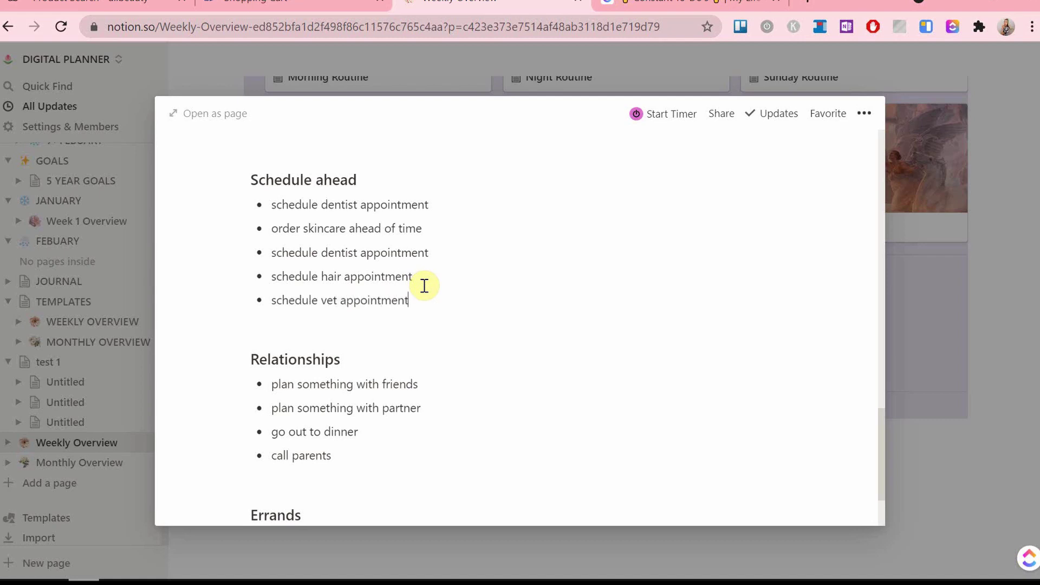
scroll(424, 285, "down", 2)
left_click(385, 457)
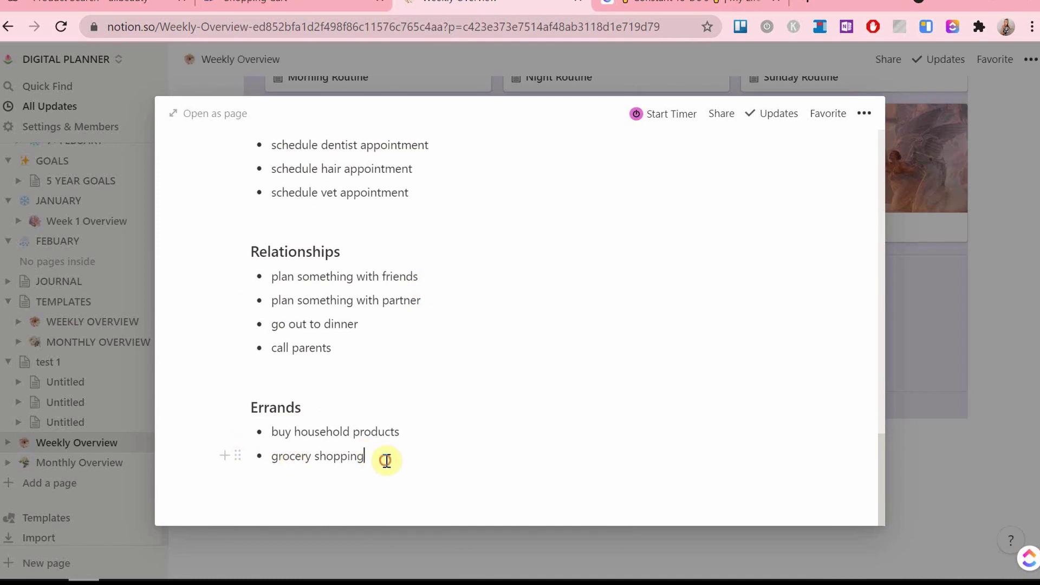
type("/")
key("BackSpace")
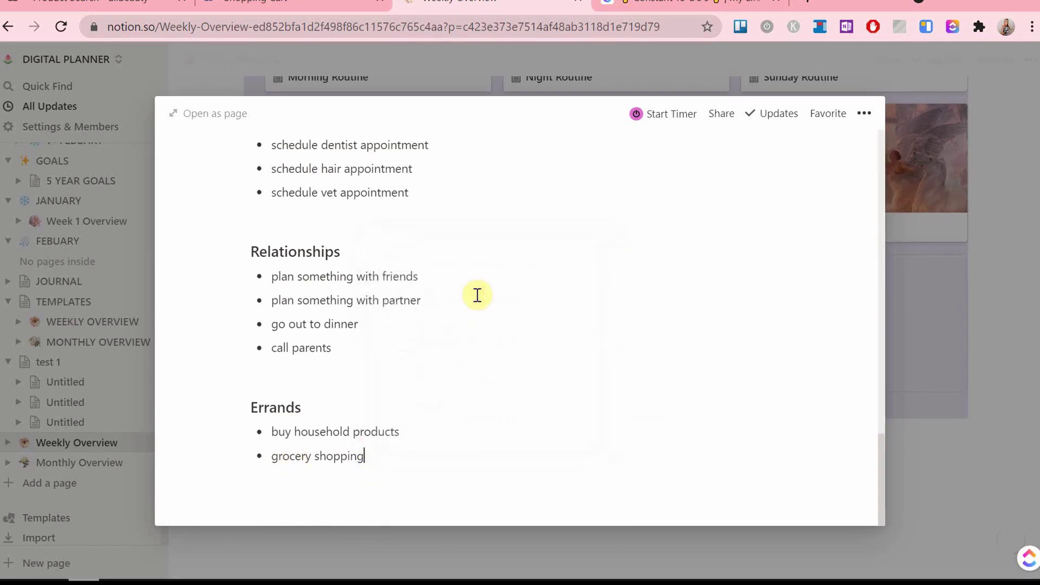
Embed a sub-page at the clean bathroom bullet under Chores and title it "Bathroom cleaning checklist".
scroll(505, 295, "up", 1)
scroll(505, 294, "up", 6)
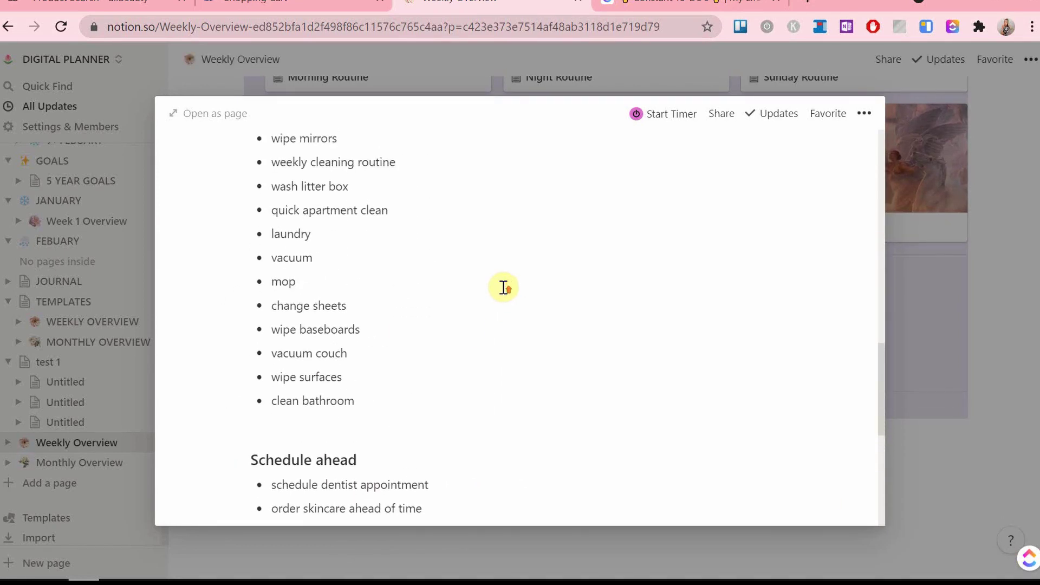
left_click(364, 420)
type("/")
scroll(494, 269, "down", 5)
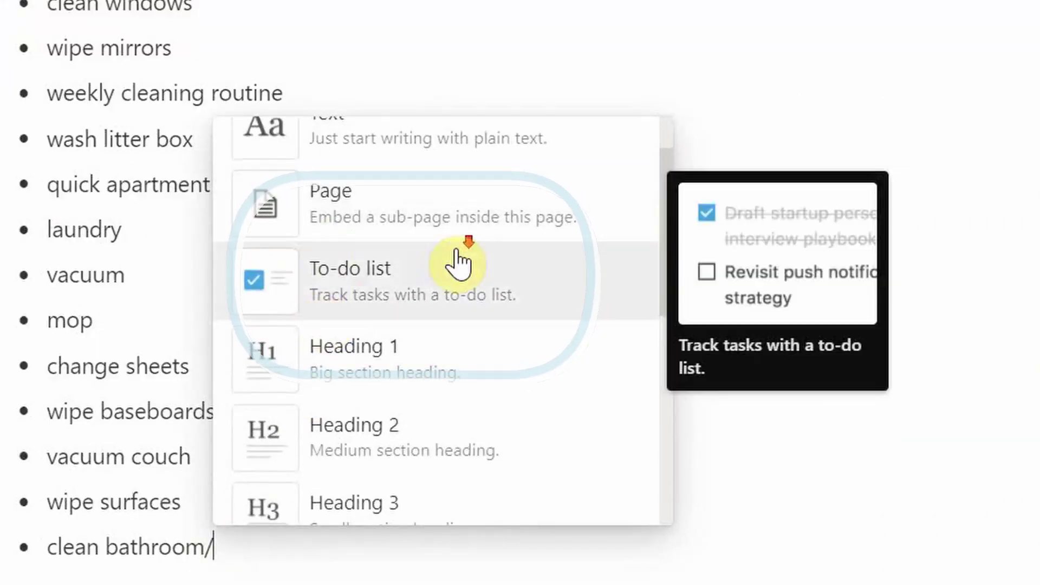
scroll(457, 261, "down", 4)
scroll(458, 282, "up", 10)
left_click(458, 297)
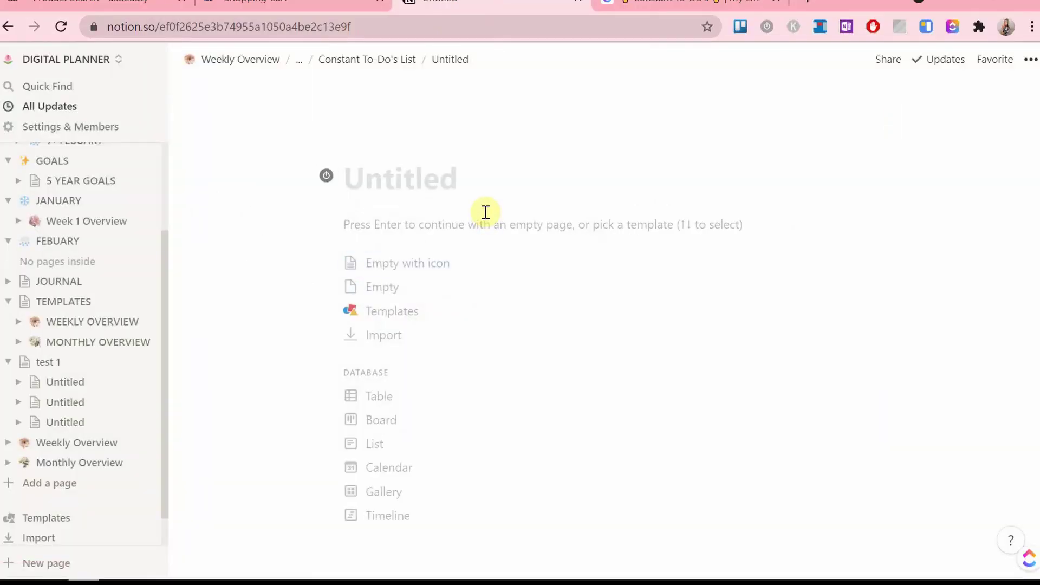
type("Bathroom cleaning checklist")
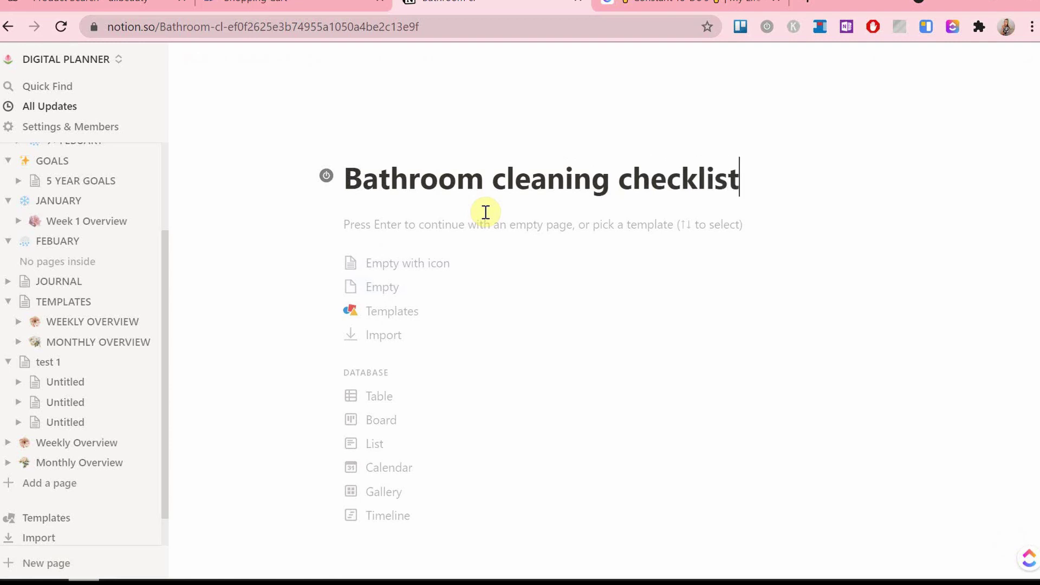
Start a to-do list on the checklist page with the items "toilet cleaner" and "scrub bathtub".
key("Return")
type("/")
left_click(448, 371)
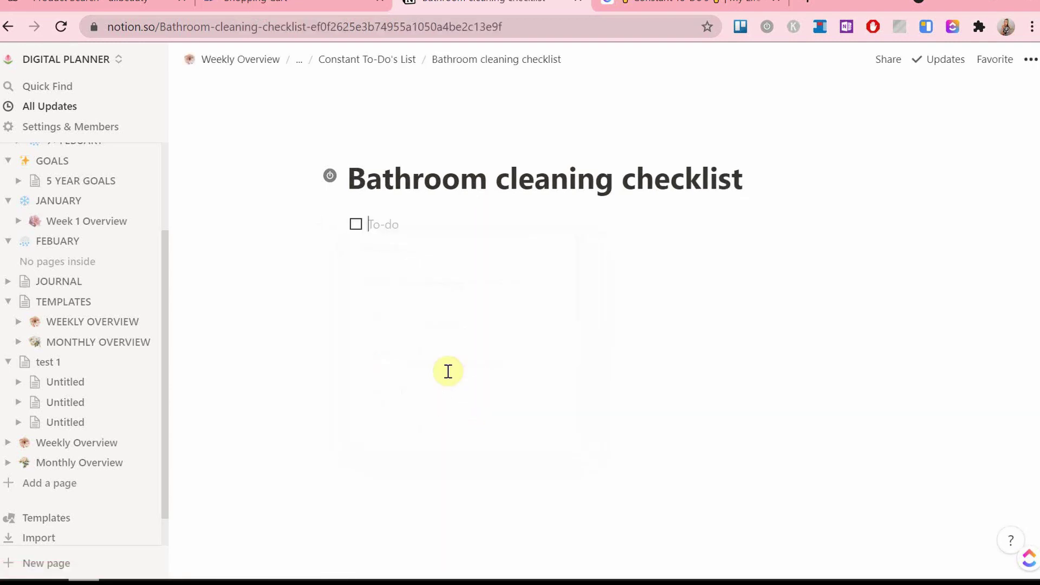
type("toilet cleaner")
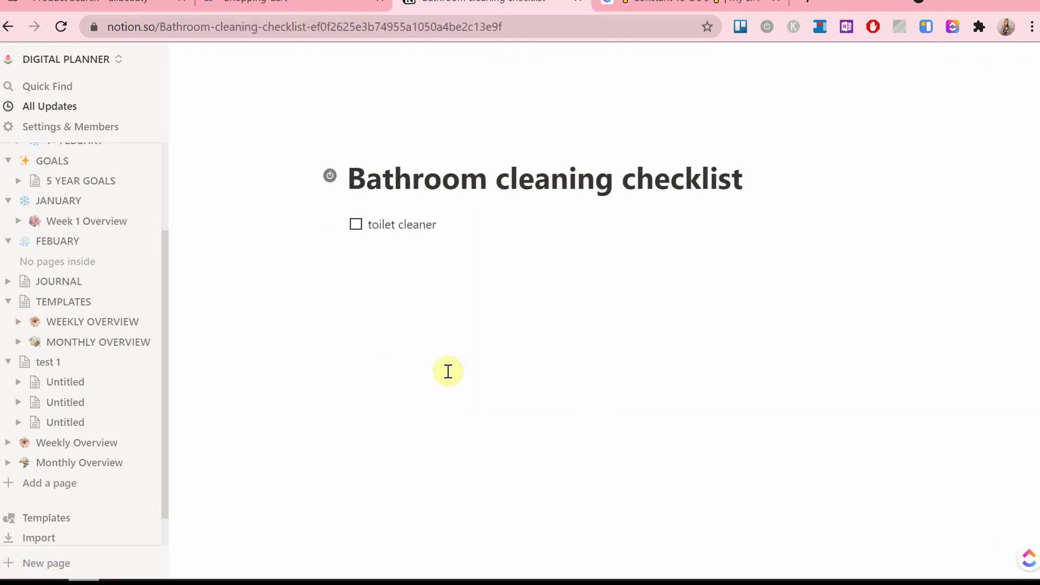
key("Return")
type("scrub bath tub")
key("Return")
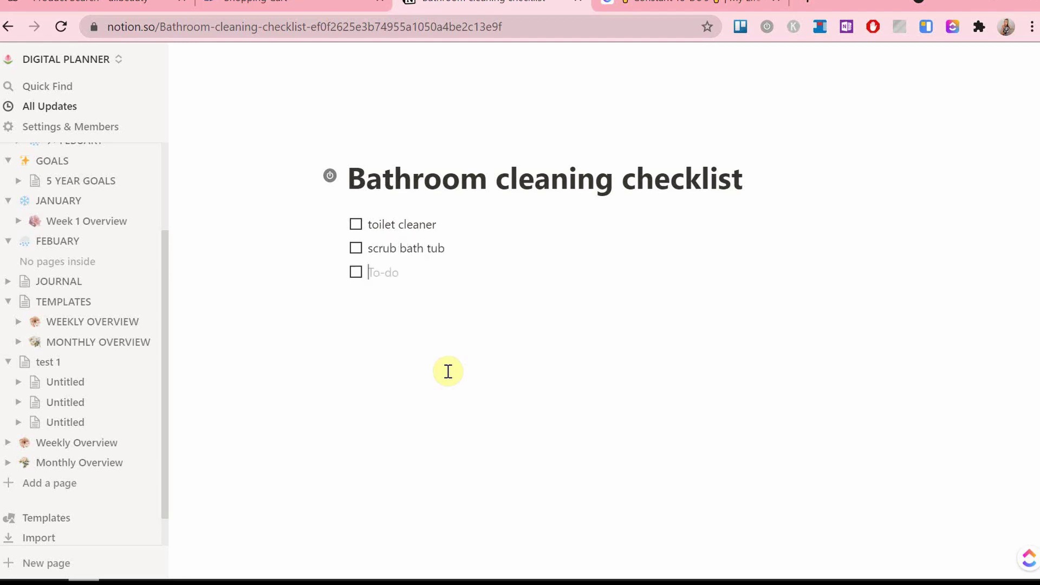
key("BackSpace")
key("BackSpace")
key("BackSpace")
key("BackSpace")
key("BackSpace")
type("tub")
Add the to-dos "clean sink", "wipe surfaces", "wipe mirror & window", "clean toilet" and "change towels" to the bathroom checklist.
key("Return")
type("clean sink")
key("Return")
type("wipe surfaces")
key("Return")
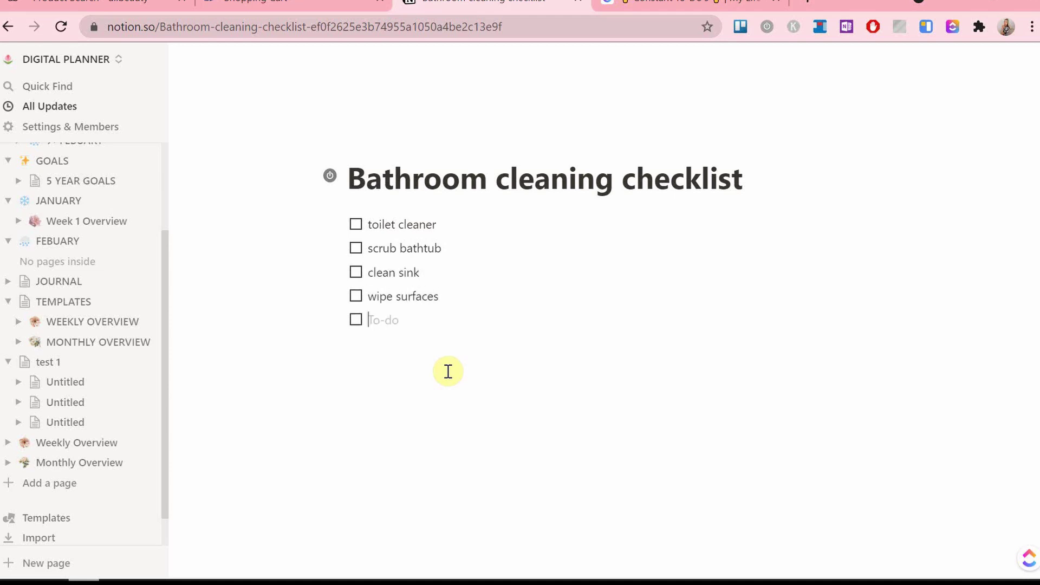
type("wipe mirror")
key("Return")
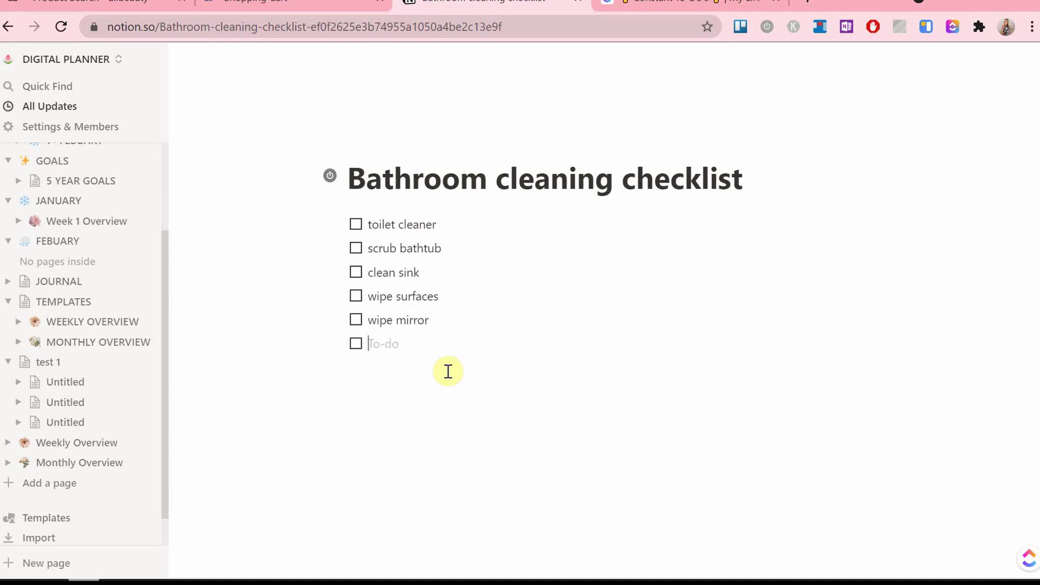
type("clean toilet")
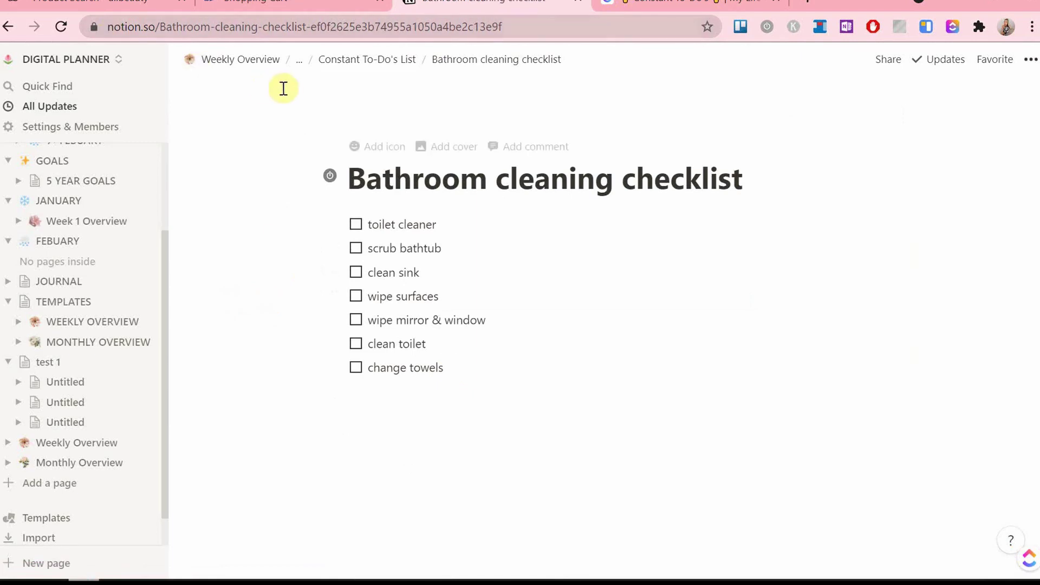
Return to the Constant To-Do's List and delete the "clean bathroom" bullet above the checklist sub-page.
left_click(356, 68)
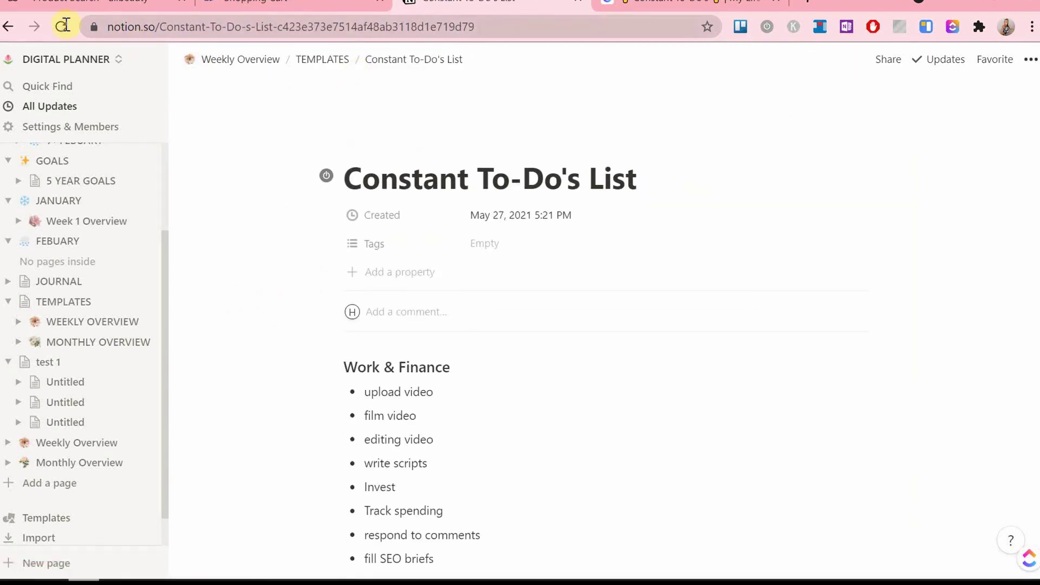
left_click(5, 26)
left_click(5, 26)
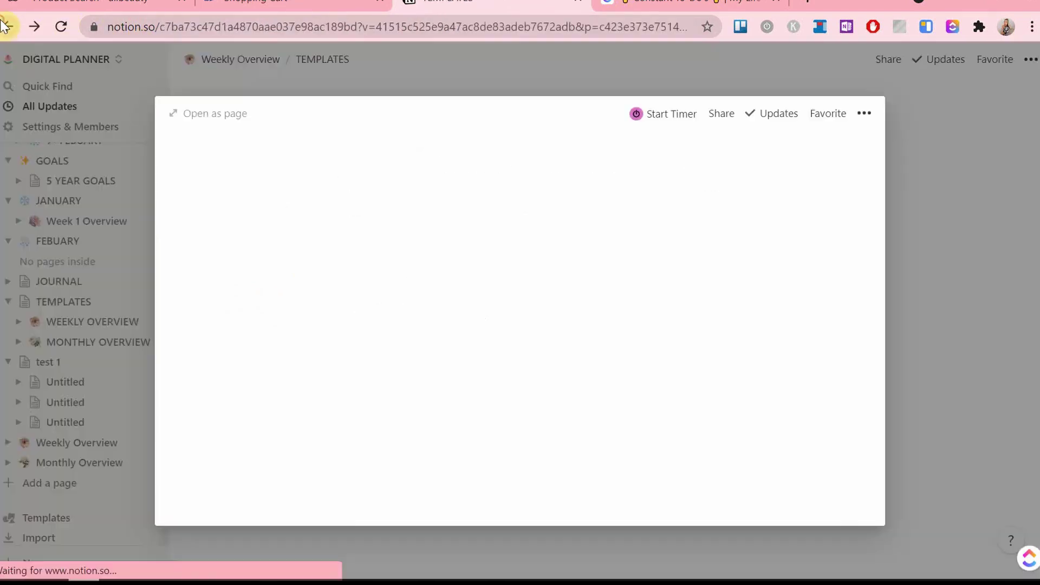
scroll(400, 378, "down", 15)
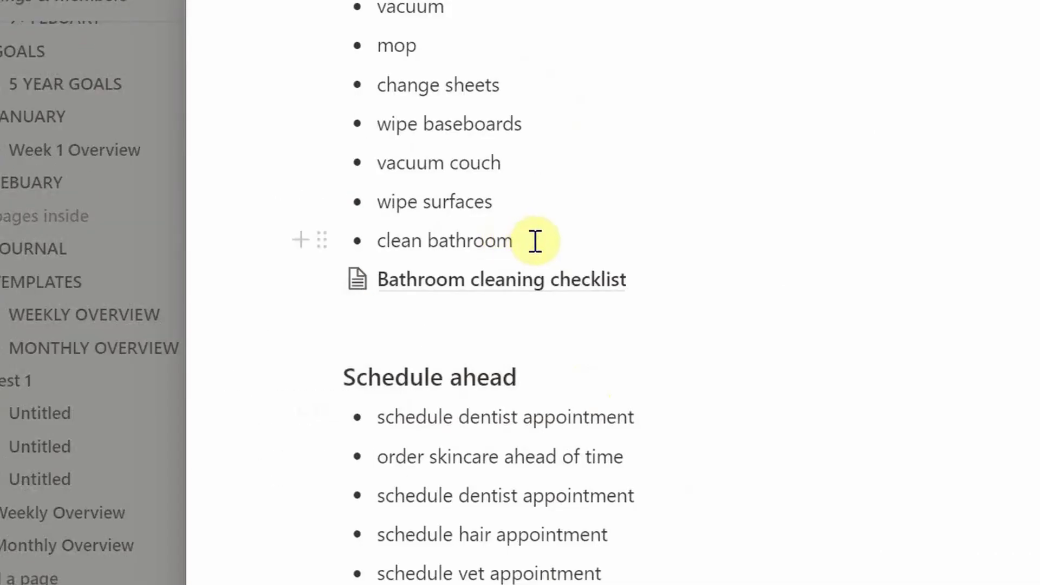
left_click_drag(536, 241, 382, 246)
key("BackSpace")
key("BackSpace")
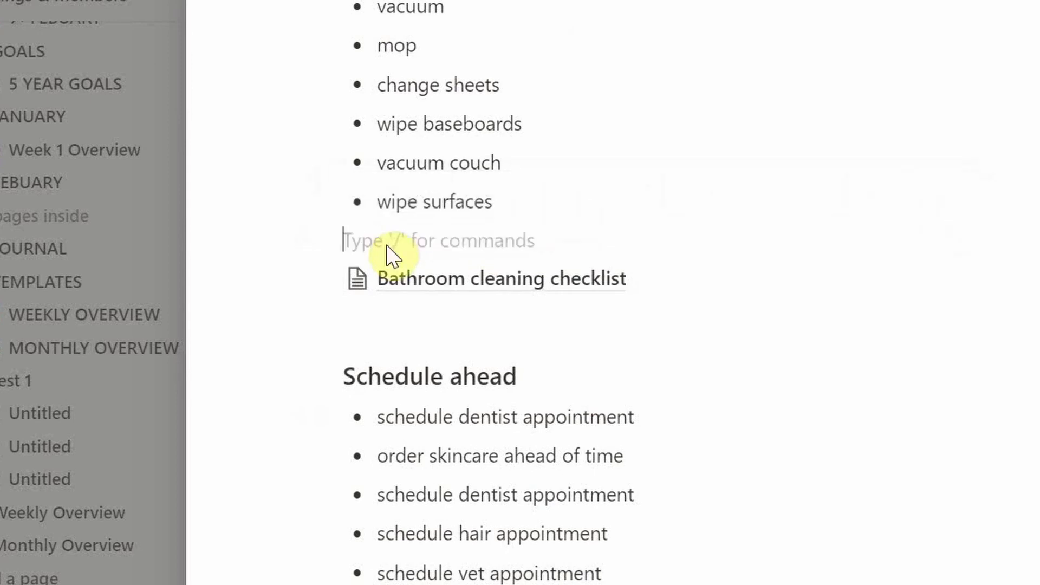
key("BackSpace")
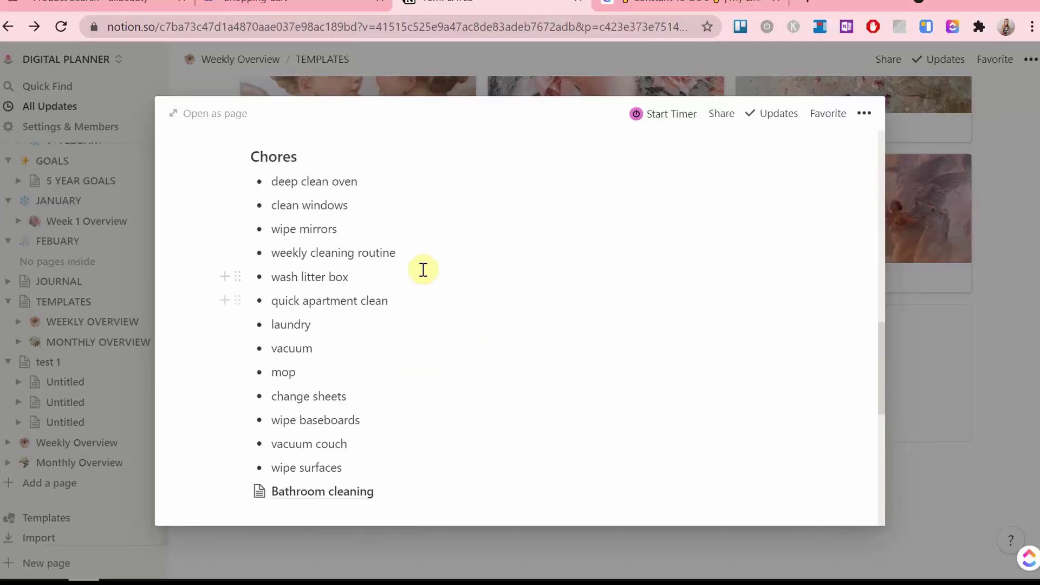
Embed a sub-page at the weekly cleaning routine bullet under Chores and title it "weekly cleaning routine".
left_click(407, 251)
type("/")
left_click(448, 365)
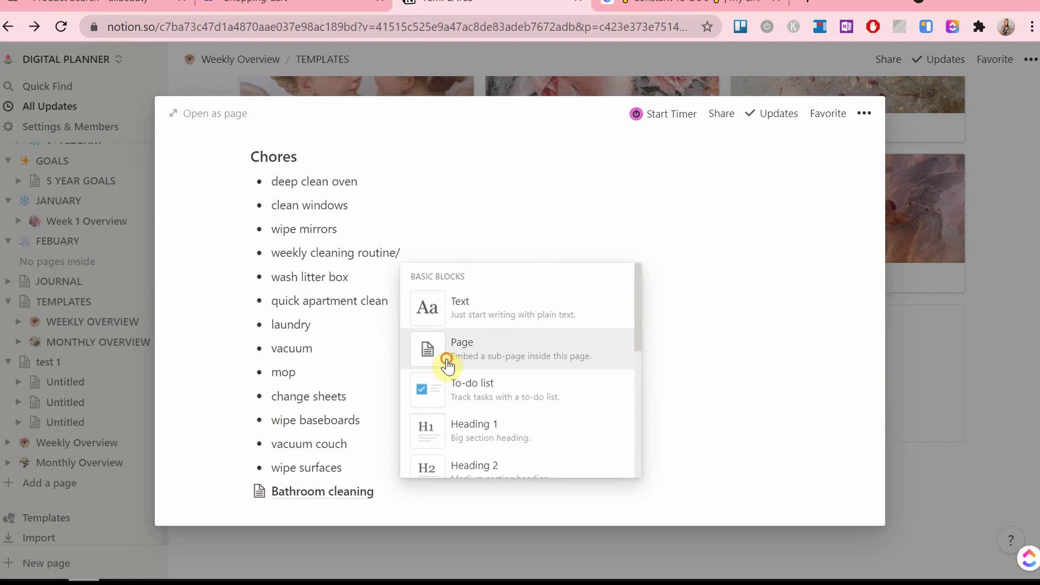
type("weekly")
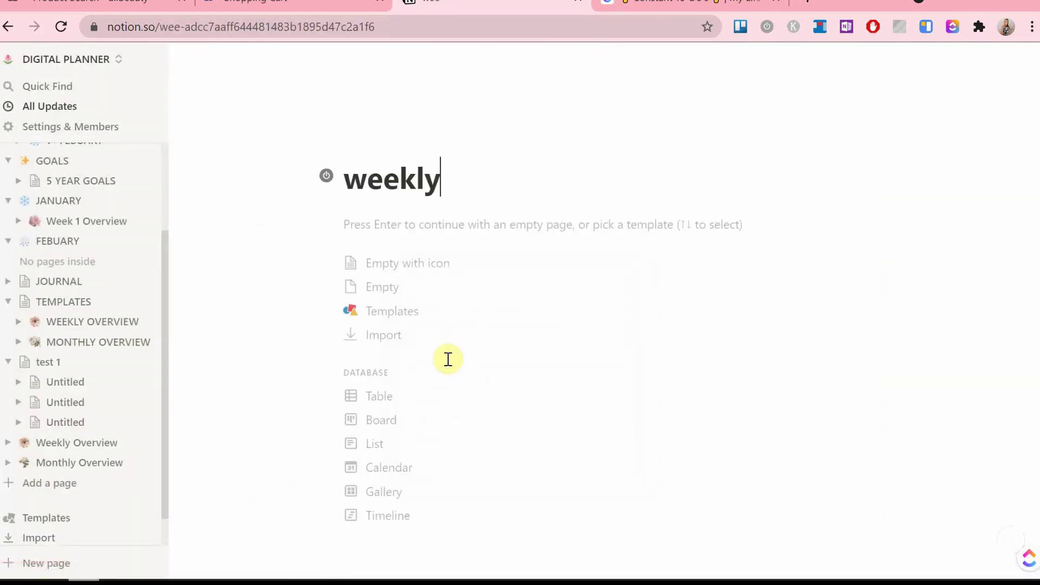
type(" cleaning routine")
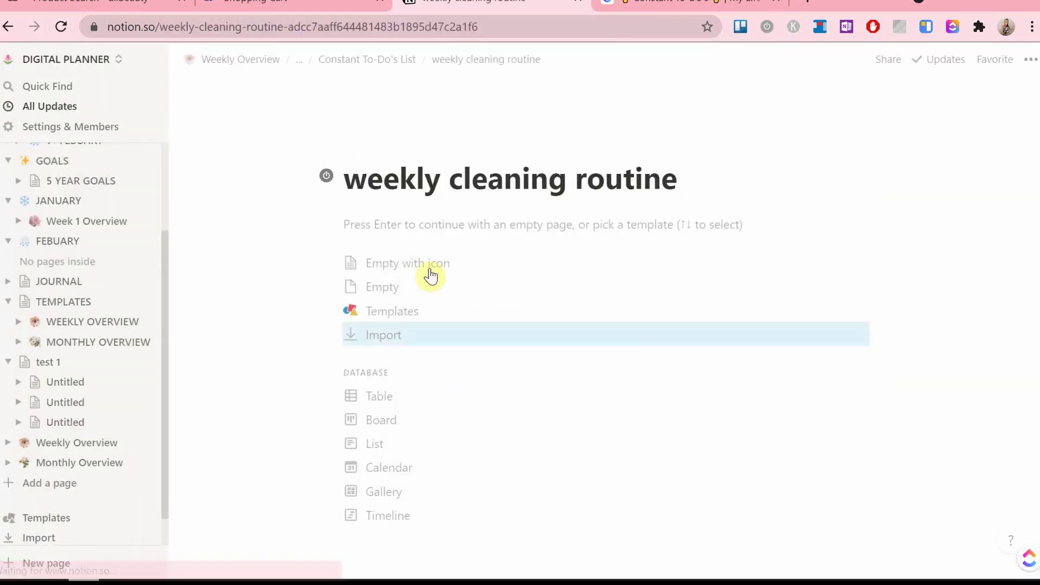
Start a to-do list on the weekly cleaning routine page with "do dishes", "wipe down kitchen" and "laundry in washing machine".
key("Return")
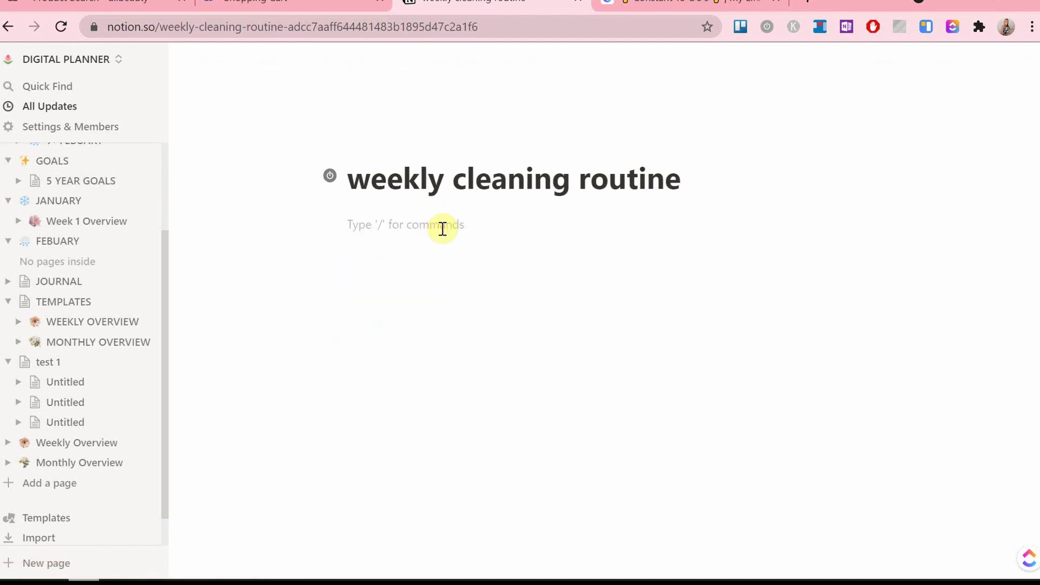
type("/")
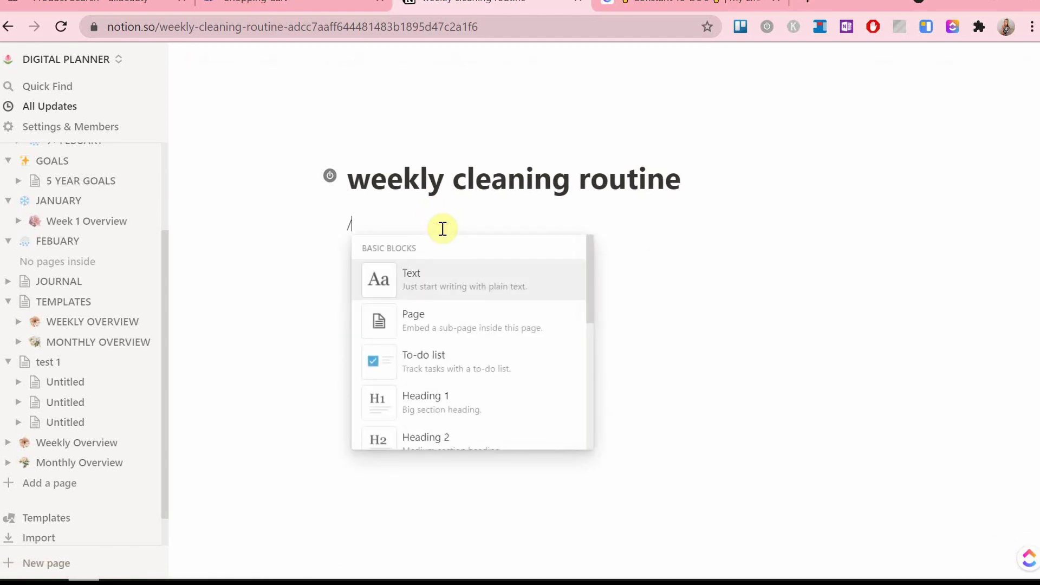
scroll(459, 331, "down", 1)
left_click(450, 324)
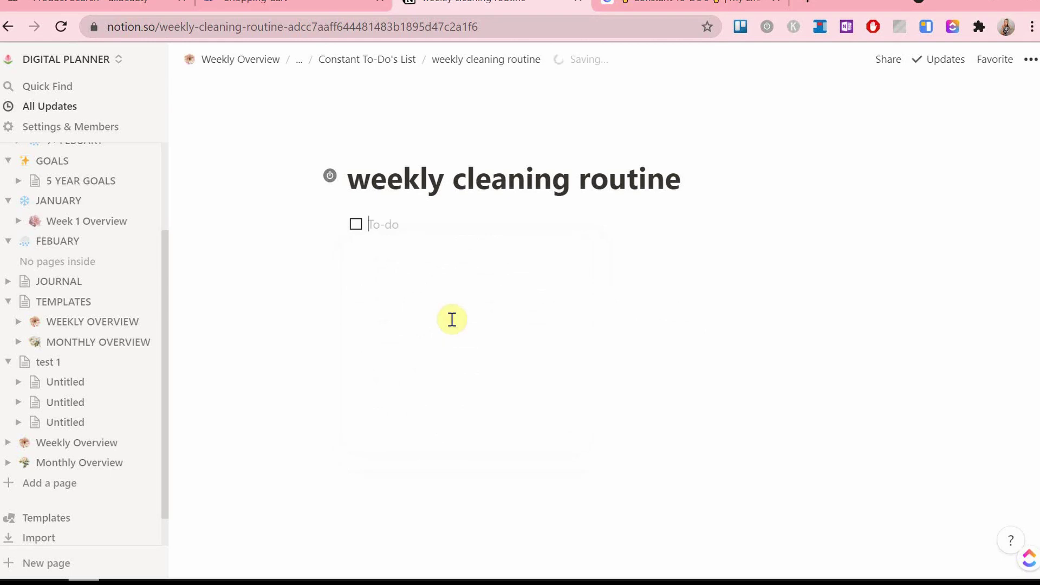
type("do dishes")
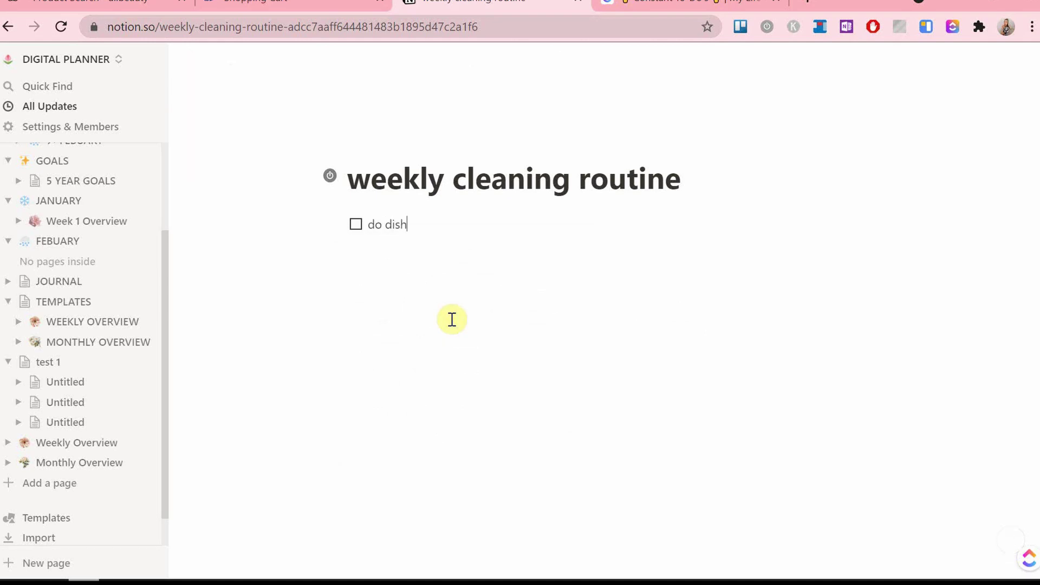
key("Return")
type("wipe down kitche")
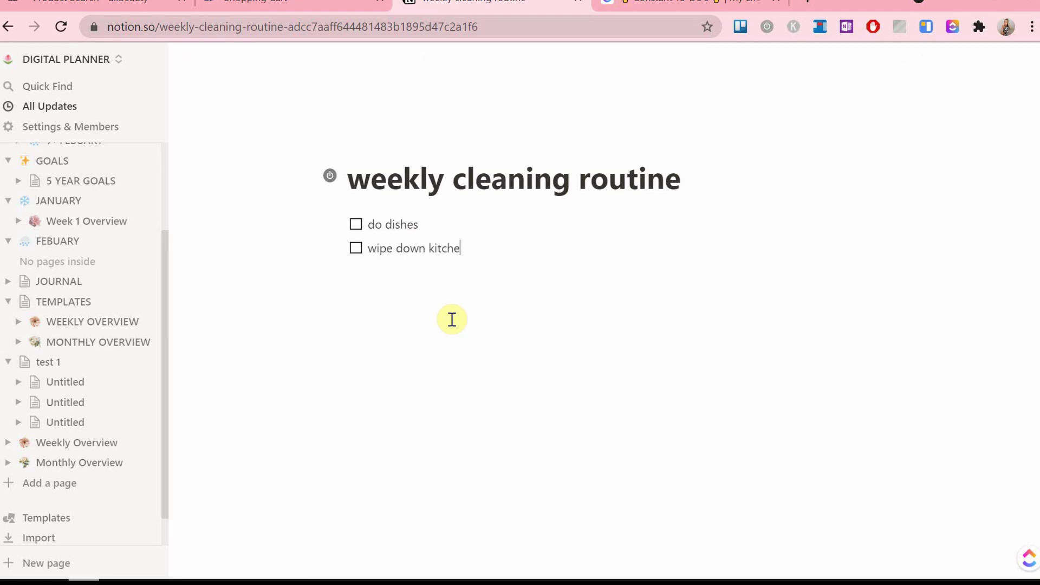
type("n")
key("Return")
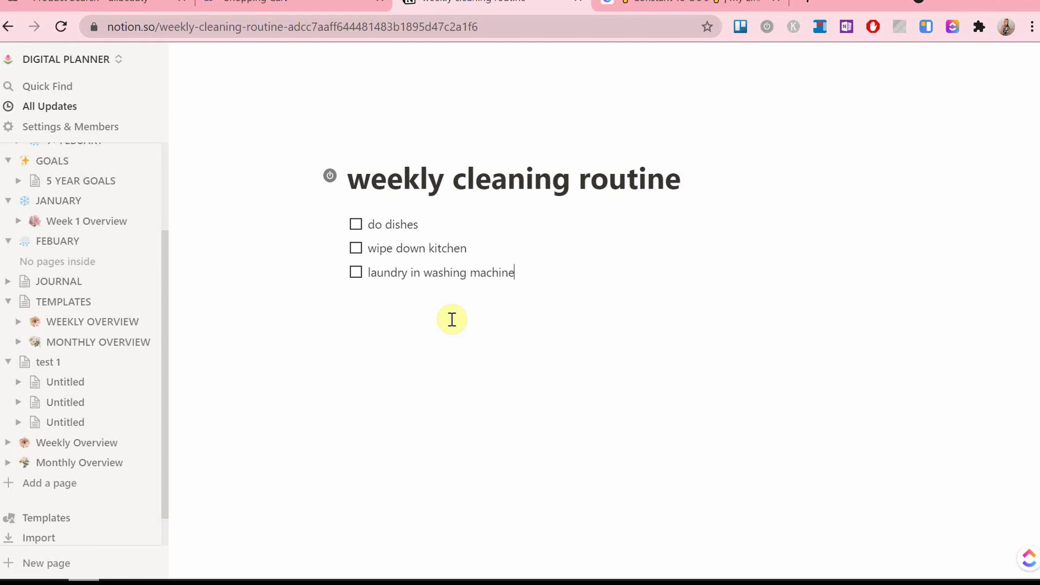
key("Return")
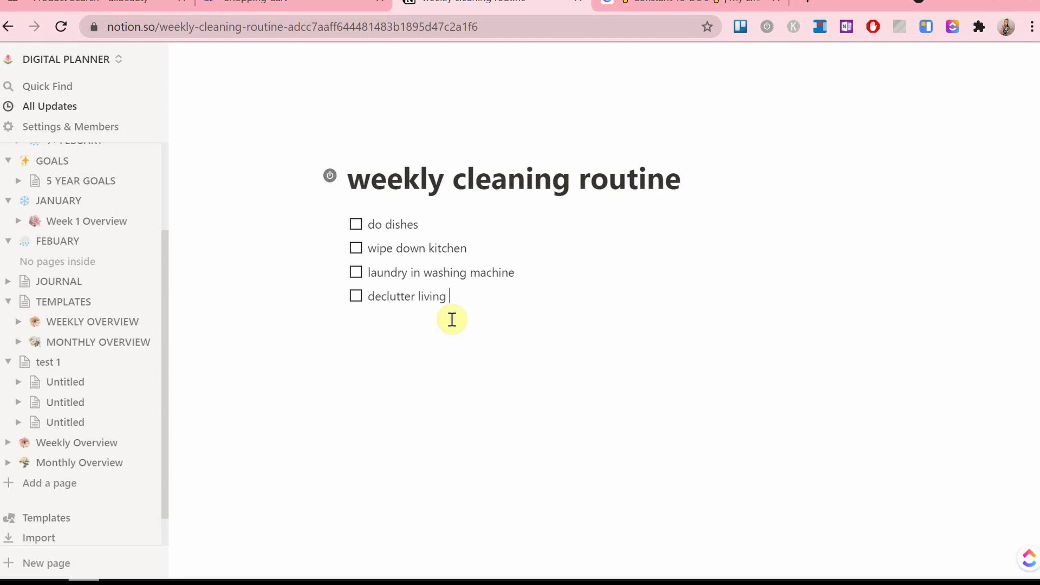
Add a "declutter apartment" to-do, move it above "do dishes", and reword it as "quick apartment declutter".
key("ctrl+BackSpace")
type("res")
left_click_drag(335, 296, 336, 220)
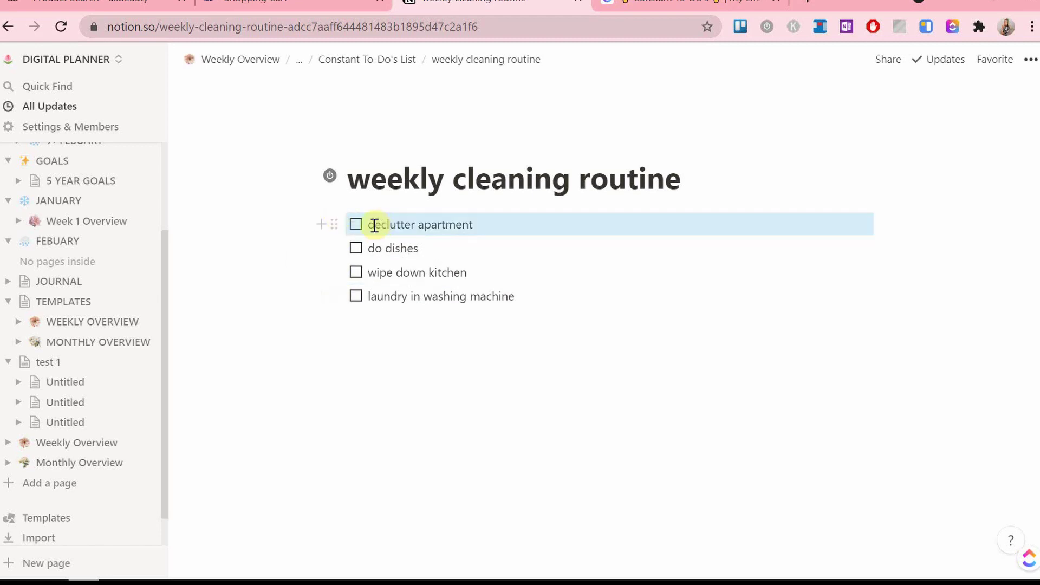
left_click(368, 225)
type("quick apartment")
left_click_drag(562, 225, 511, 222)
key("BackSpace")
Add the to-dos "clean bathroom", "change sheets" and "wipe all mirrors & windows" below the laundry item.
left_click(541, 293)
key("Return")
type("clean bathroom")
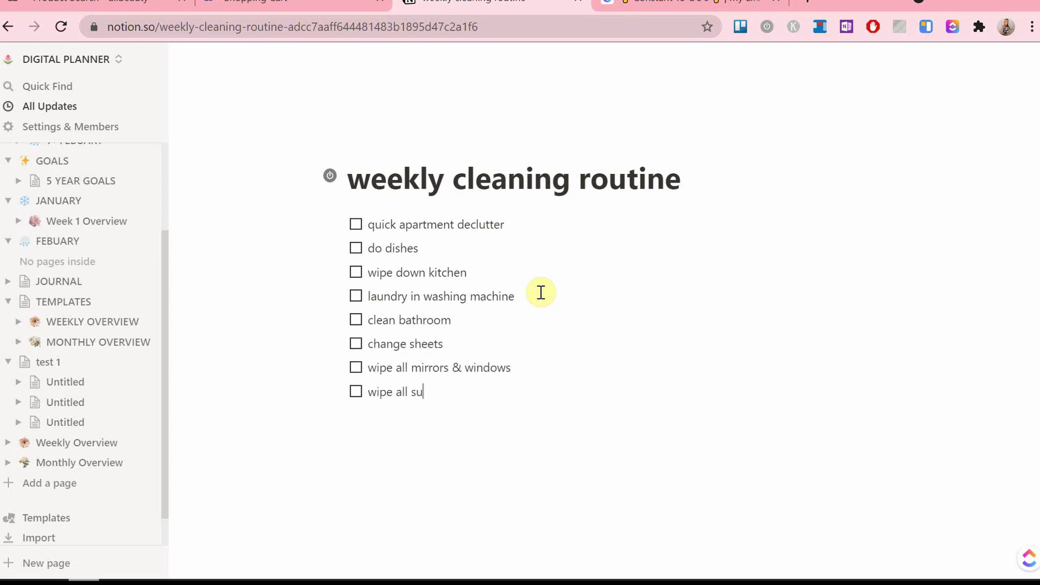
Complete the weekly cleaning checklist with "wipe all surfaces", "vacuum", "mop" and "take out bin".
type("rfaces")
key("Return")
type("vacuum")
key("Return")
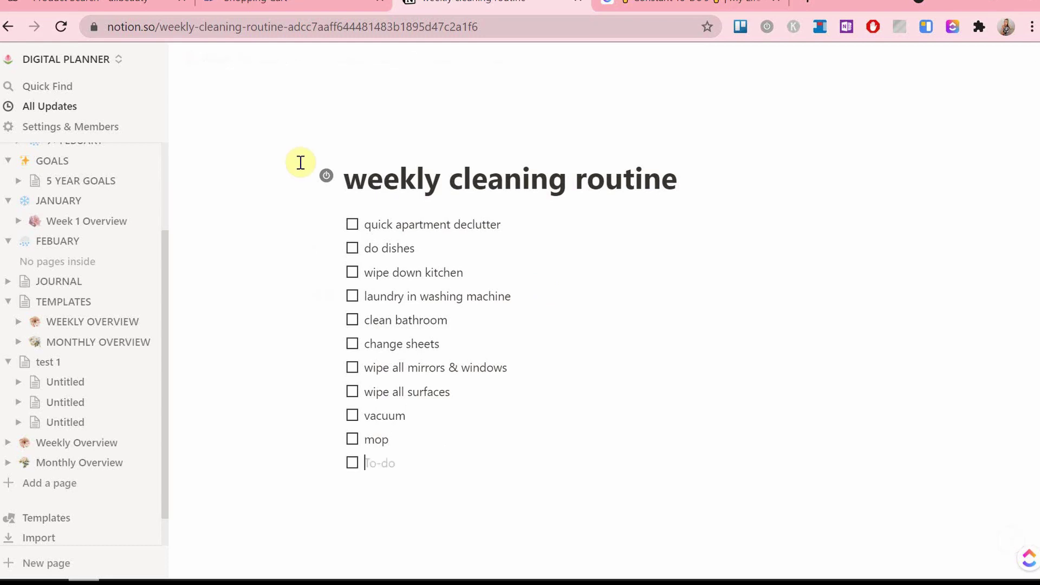
type("take out bin")
Return to the Constant To-Do's List and delete the "weekly cleaning routine" bullet above its sub-page under Chores.
left_click(369, 59)
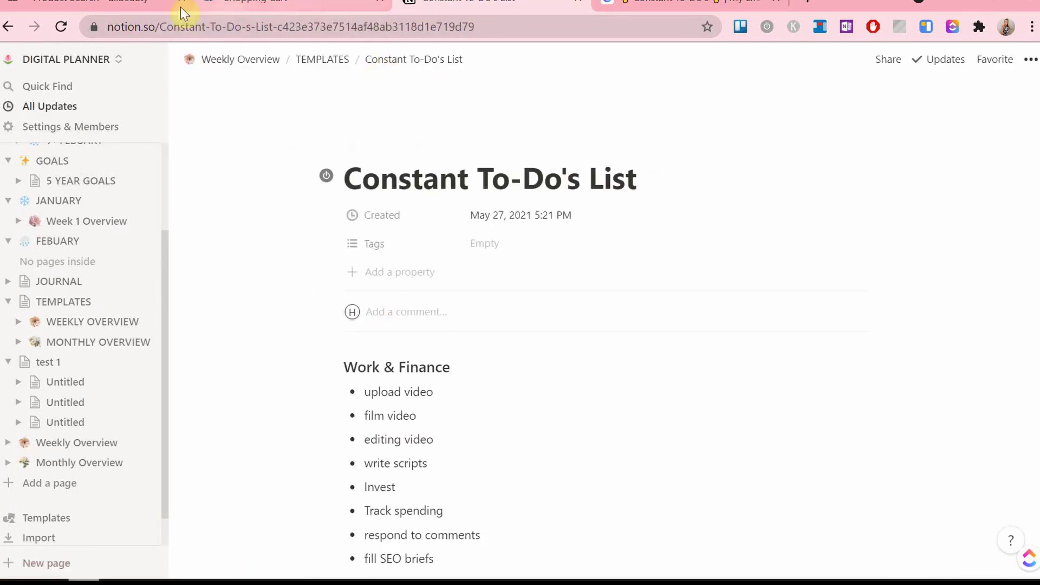
left_click(8, 26)
left_click(8, 27)
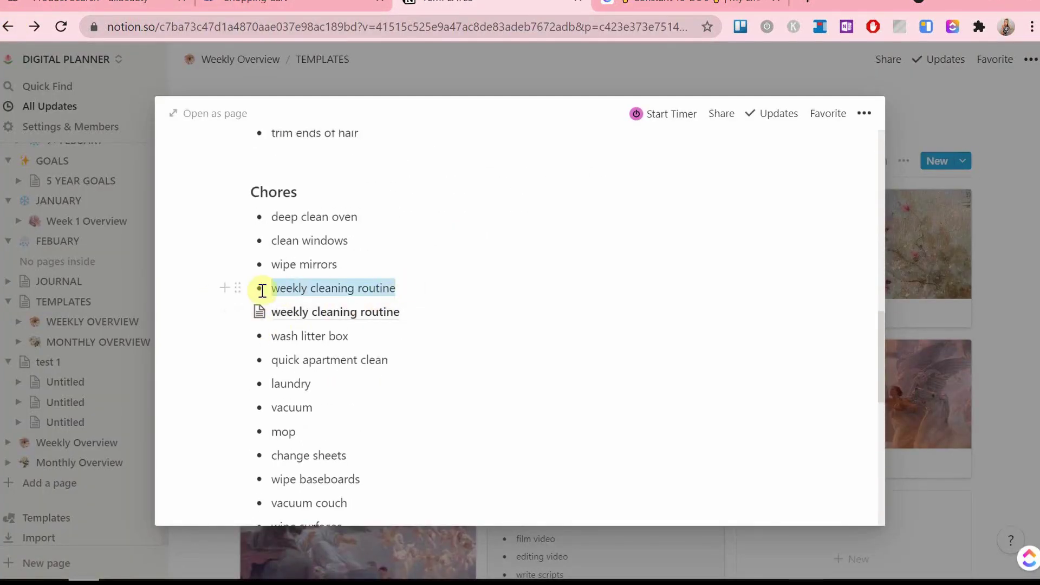
left_click(433, 295)
key("BackSpace")
key("BackSpace")
key("BackSpace")
key("BackSpace")
key("BackSpace")
key("BackSpace")
key("BackSpace")
key("BackSpace")
key("BackSpace")
key("BackSpace")
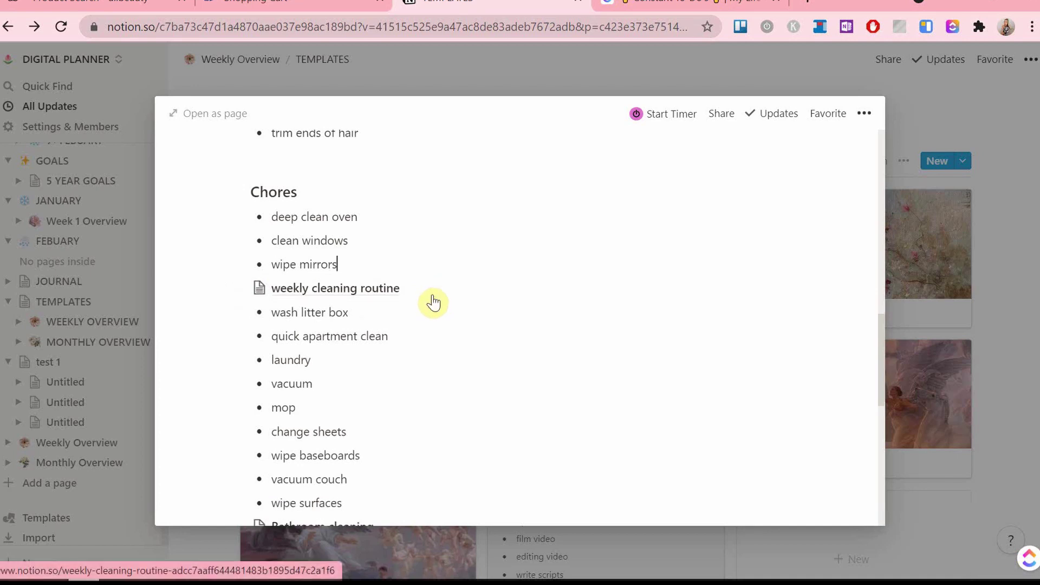
Reword the "self tanner" bullet under Self care & Health as "self tanning".
scroll(433, 295, "down", 3)
scroll(433, 295, "up", 4)
scroll(434, 295, "up", 4)
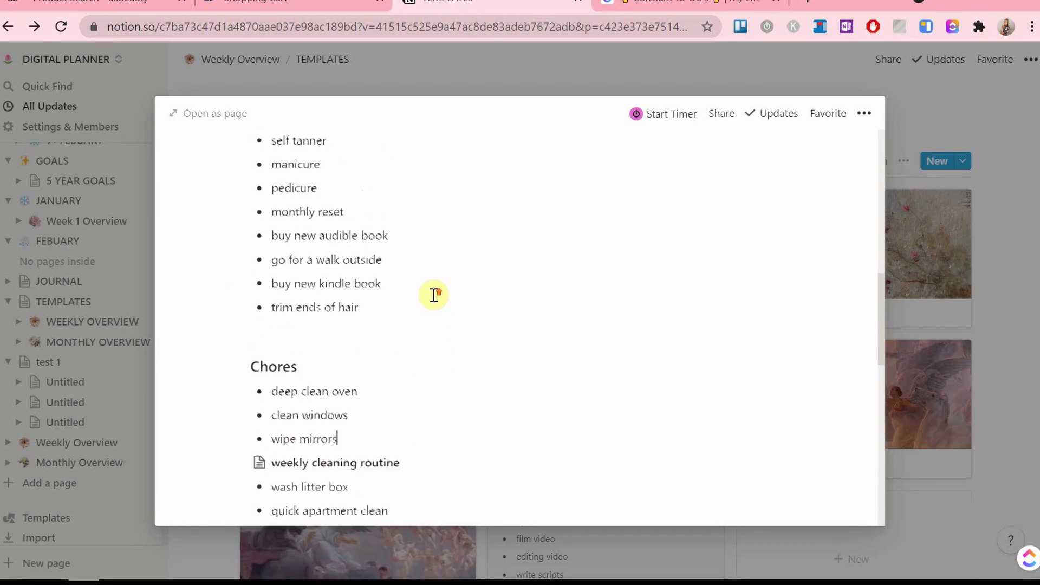
scroll(433, 295, "up", 1)
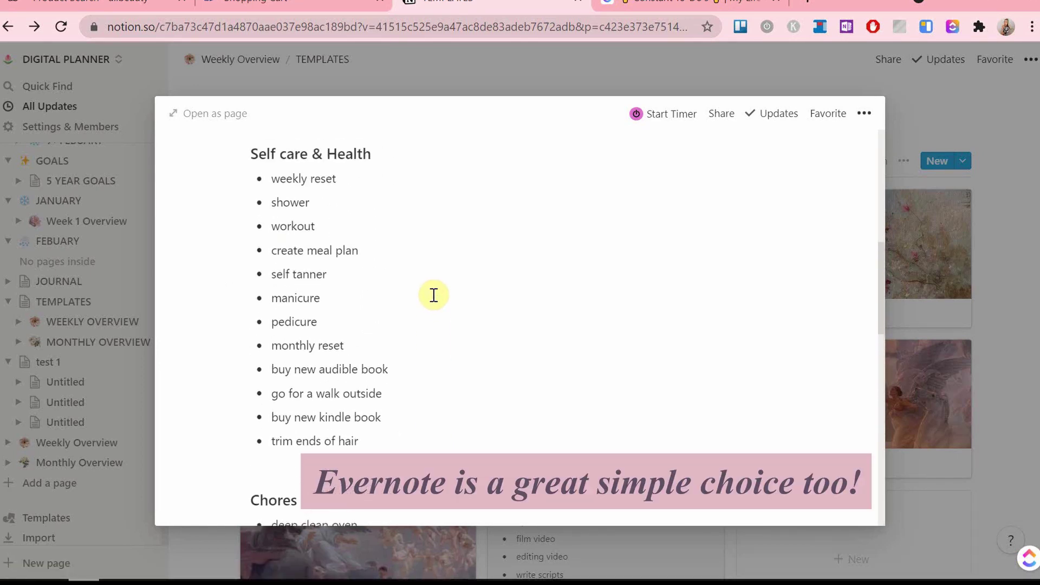
left_click(374, 264)
key("BackSpace")
key("BackSpace")
type("ing")
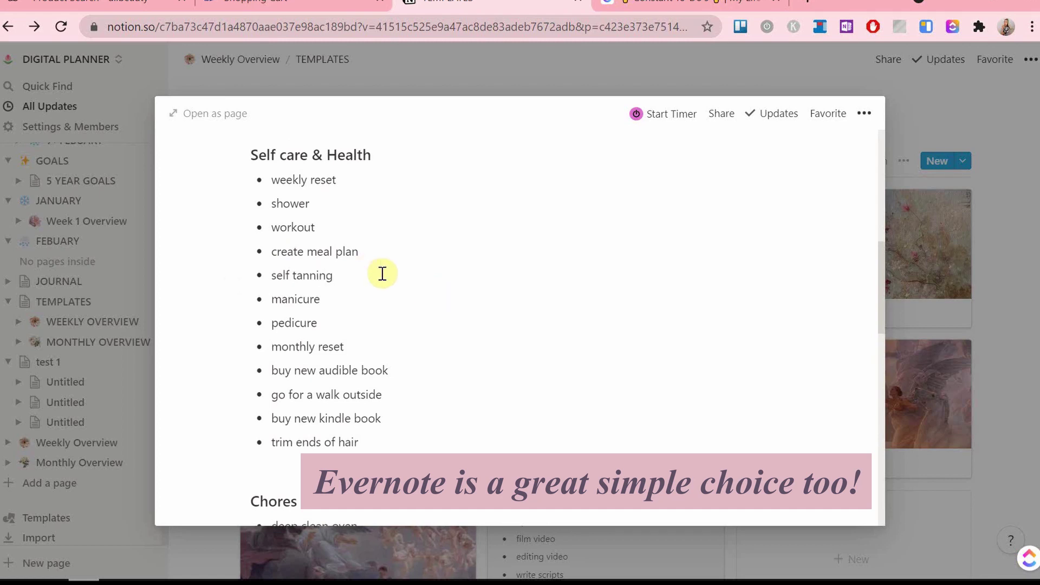
right_click(408, 322)
left_click(383, 254)
Embed a sub-page at the Track spending bullet under Work & Finance and title it "track spending".
scroll(409, 347, "down", 1)
left_click(410, 348)
scroll(410, 347, "up", 9)
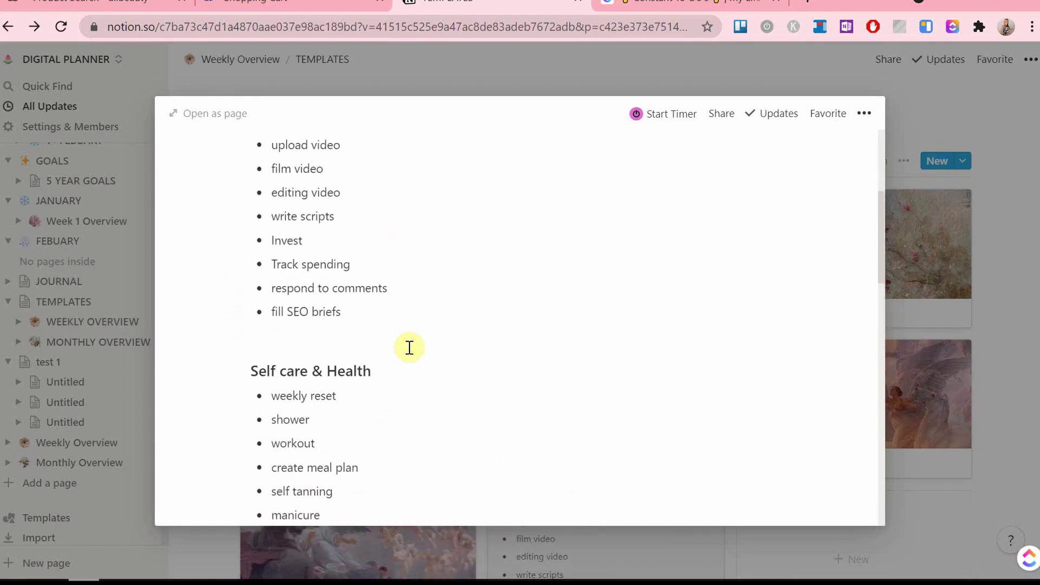
type("/")
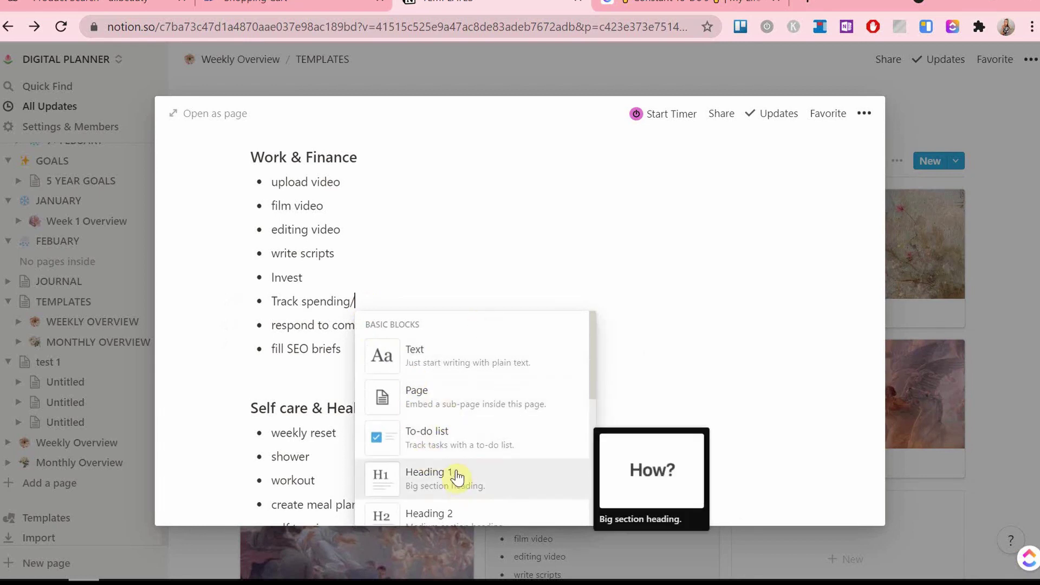
left_click(413, 399)
type("track spendin")
key("BackSpace")
key("BackSpace")
type("nding")
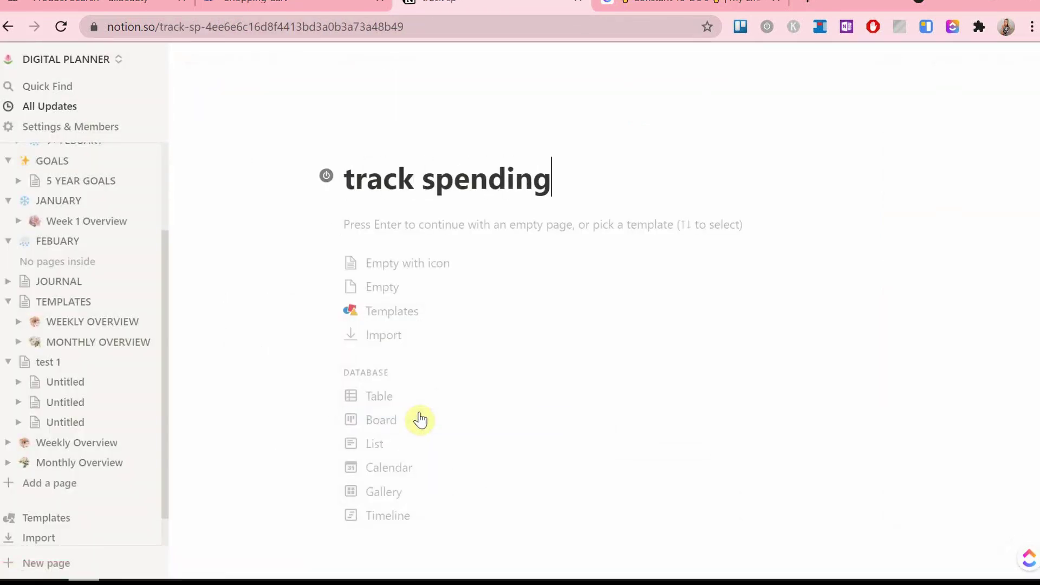
Start a to-do list with "go through all bank accounts and write down all expenses from this week" and "log everything in money".
key("Return")
type("/")
left_click(459, 357)
type("go through all bank accounts and write down all expenses from this week")
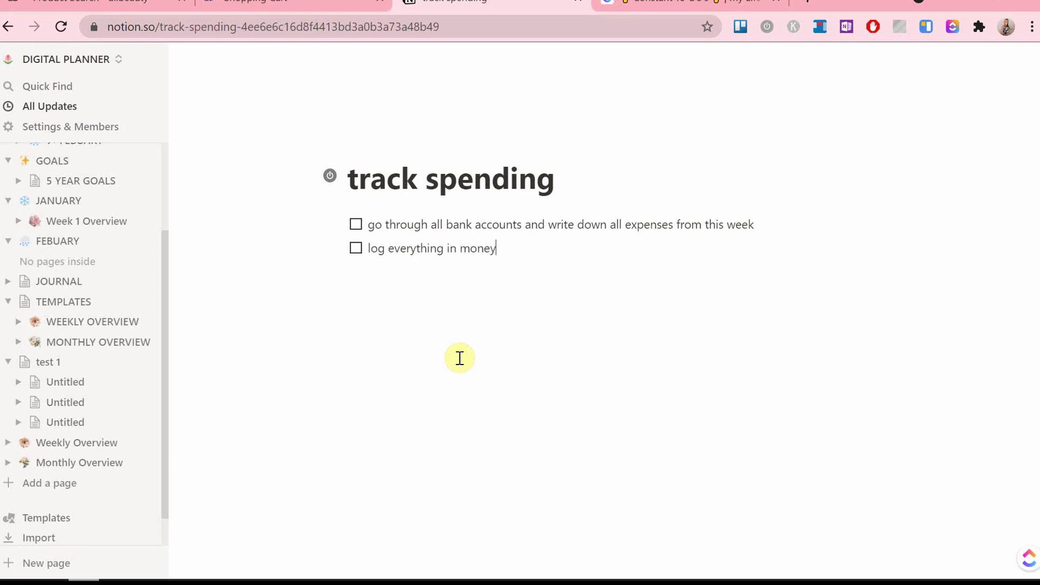
Return to the Constant To-Do's List and delete the "Track spending" bullet above its sub-page.
left_click(8, 26)
scroll(372, 398, "up", 2)
left_click_drag(374, 260, 272, 263)
key("BackSpace")
key("BackSpace")
key("BackSpace")
Embed a sub-page at the upload video bullet under Work & Finance and title it "upload video".
scroll(287, 266, "up", 3)
left_click(347, 288)
type("/")
left_click(378, 375)
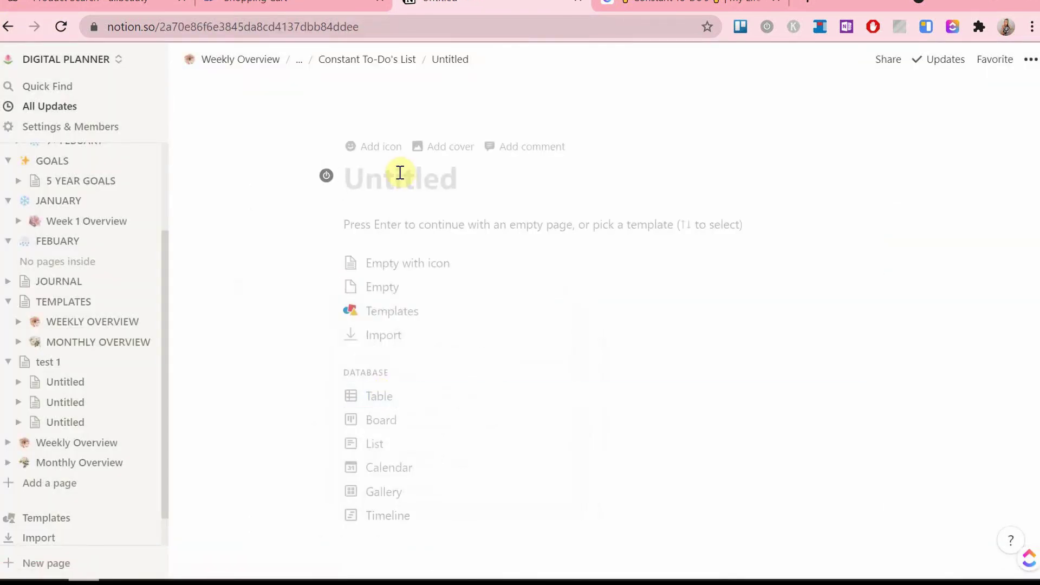
left_click(8, 26)
left_click(345, 176)
type("upload video")
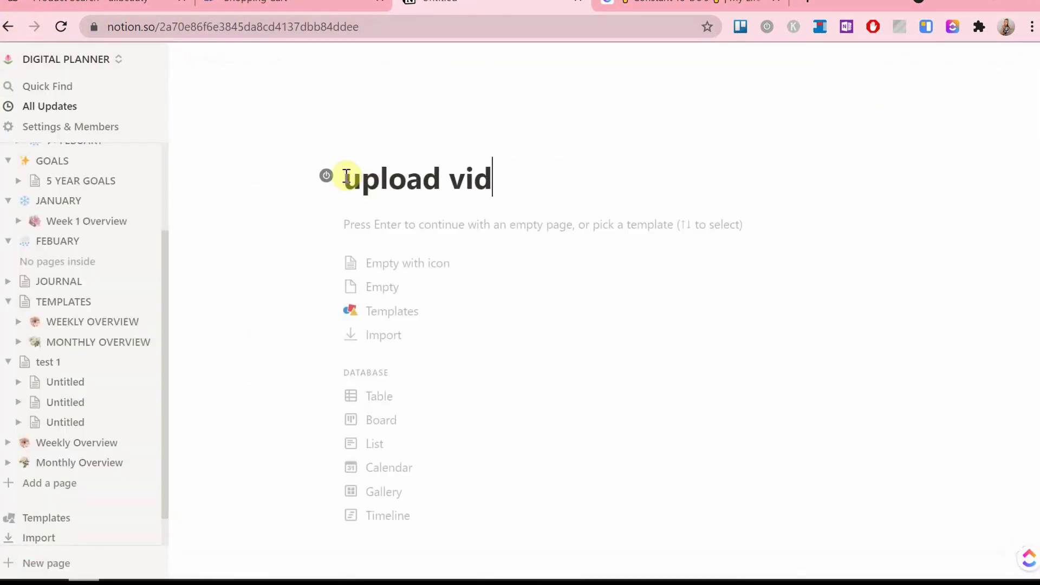
Start a to-do list on the upload video page with the item "video uploaded as unlisted".
left_click(385, 232)
type("/")
left_click(419, 377)
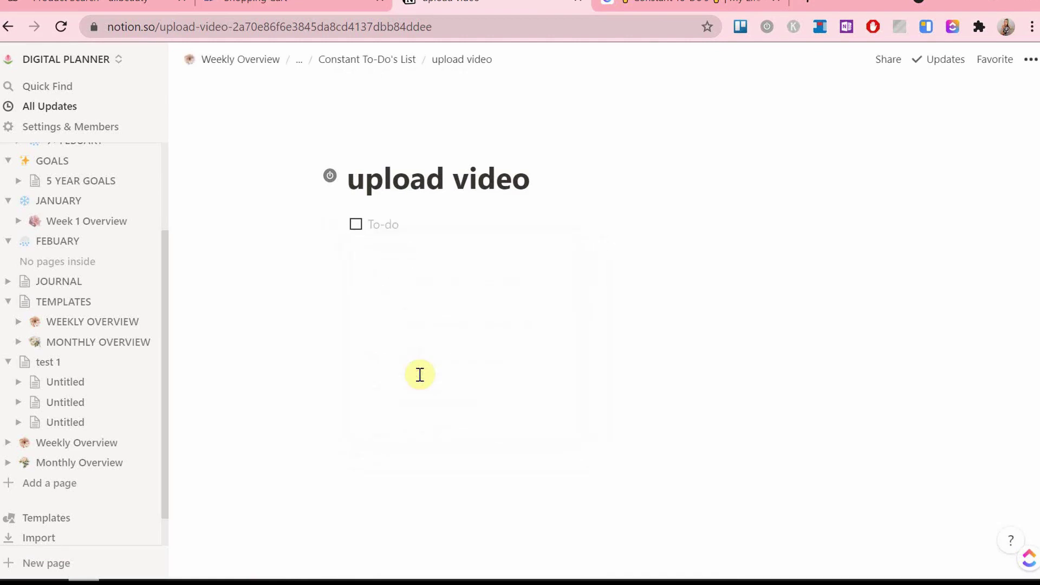
type("video uploa")
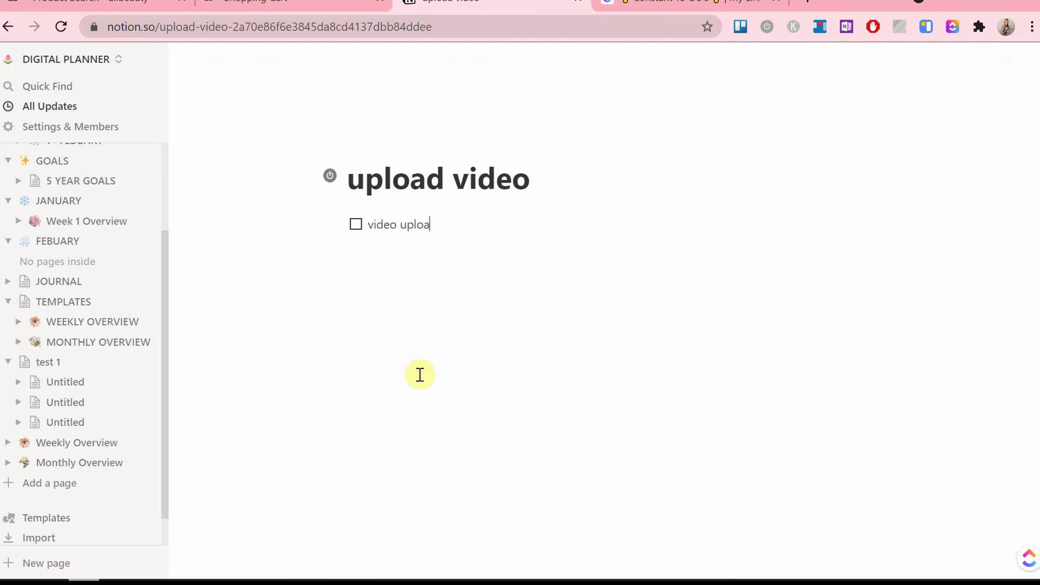
type("ded as unlisted")
key("Return")
type("a")
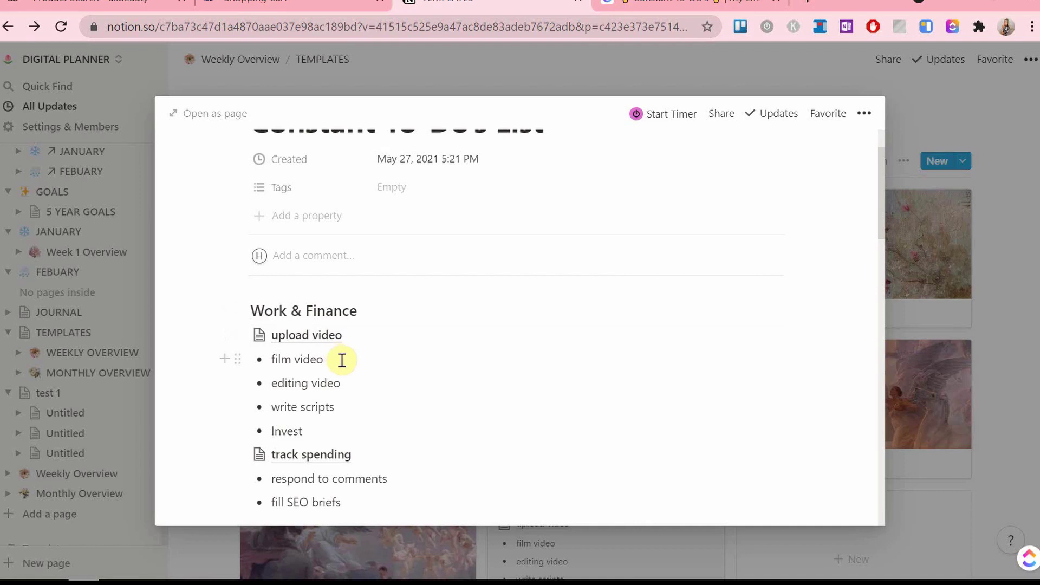
Append the frequency "- 1x/week" to the "film video" bullet under Work & Finance.
type("/")
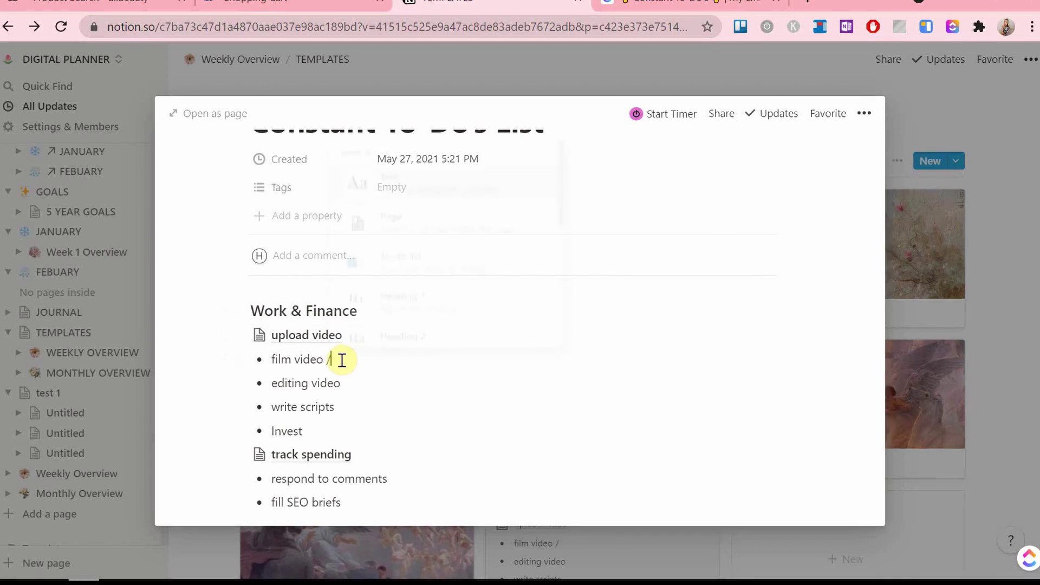
key("BackSpace")
type("-")
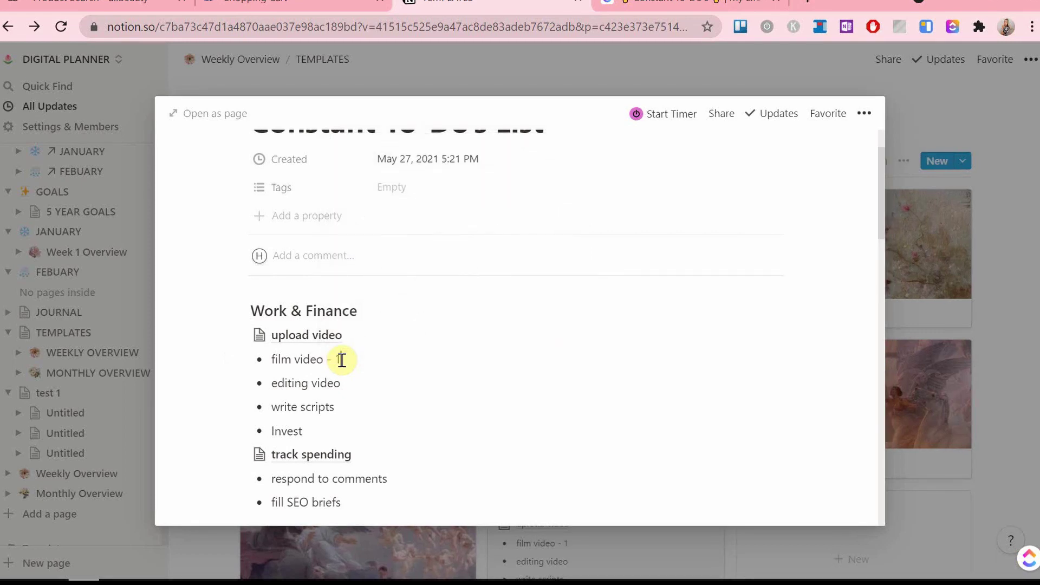
type(" 1x/week")
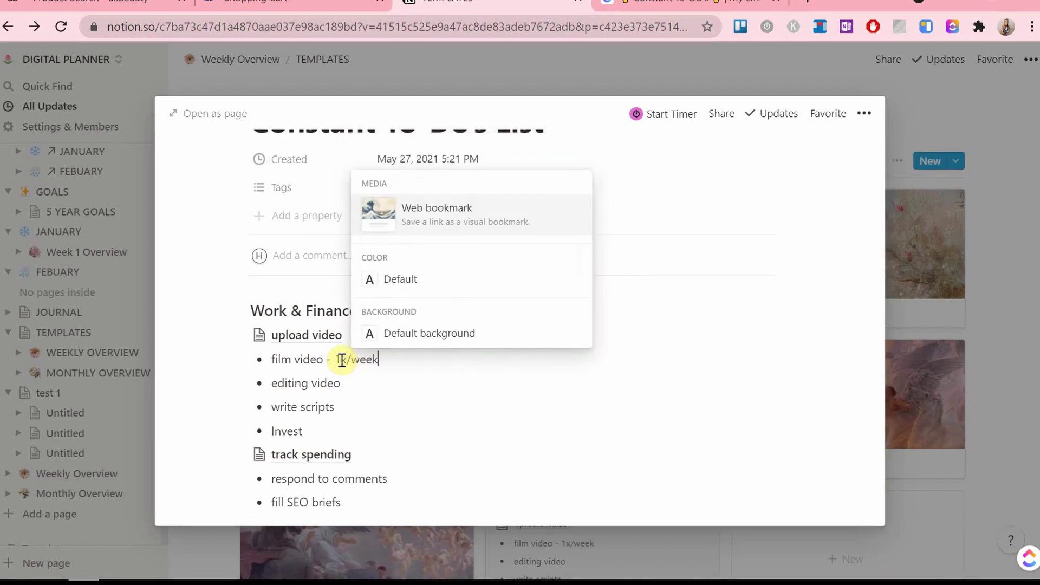
Append the frequency "- 1x/week" to the "editing video" and "write scripts" bullets.
left_click(365, 383)
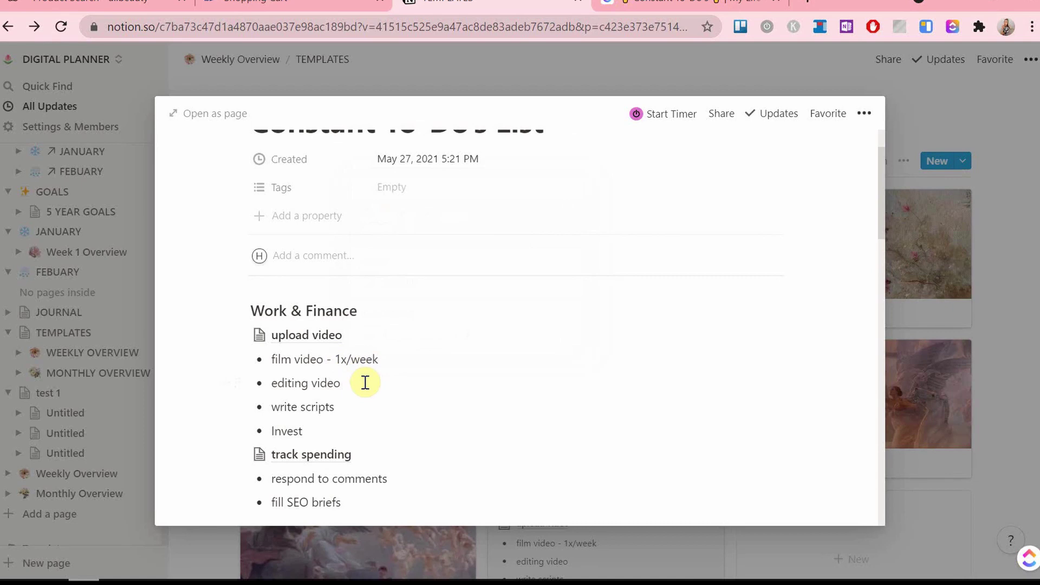
type("/")
key("BackSpace")
type("- 1x/week")
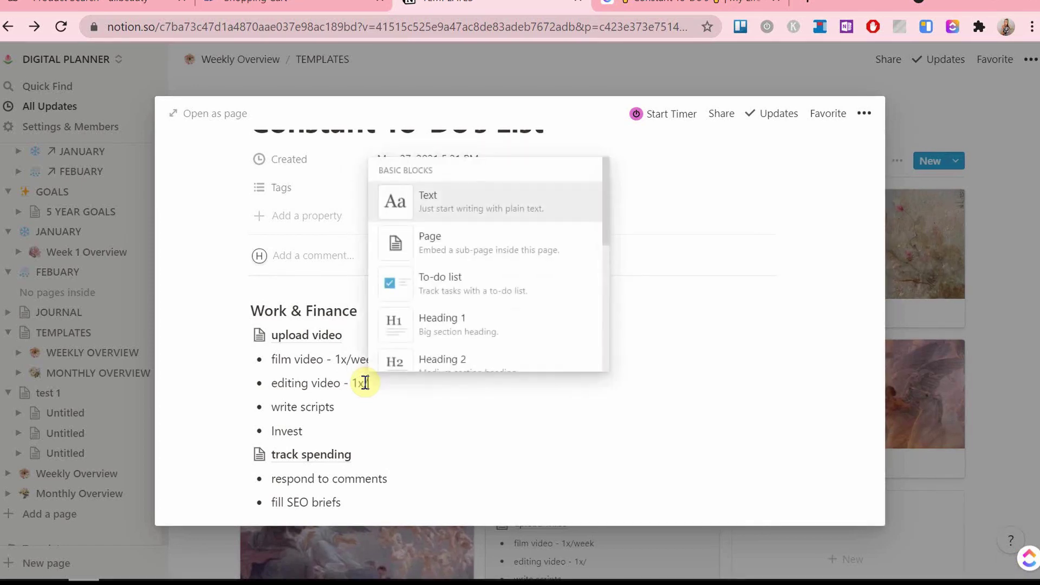
left_click(373, 415)
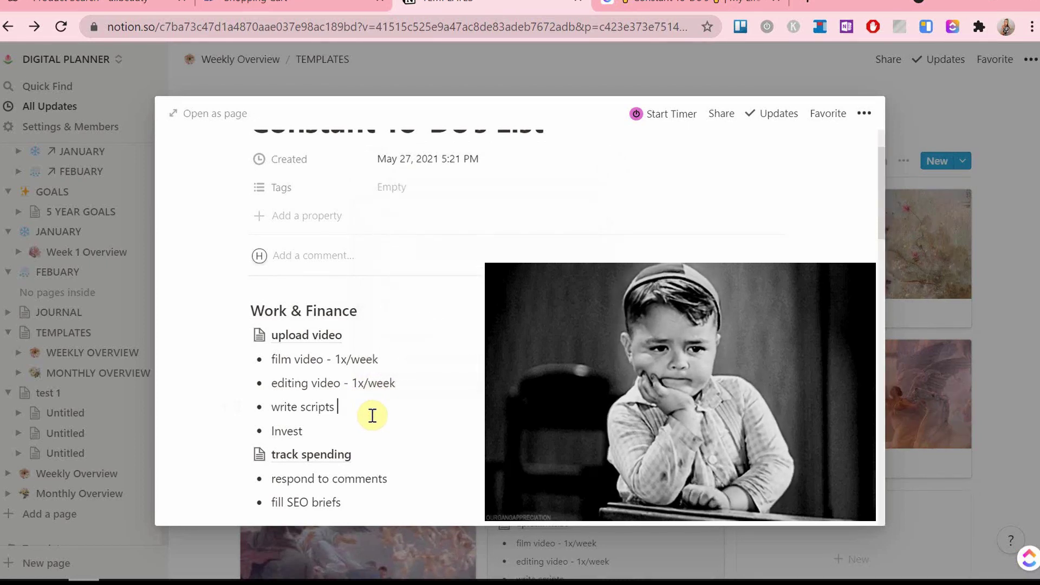
type("-")
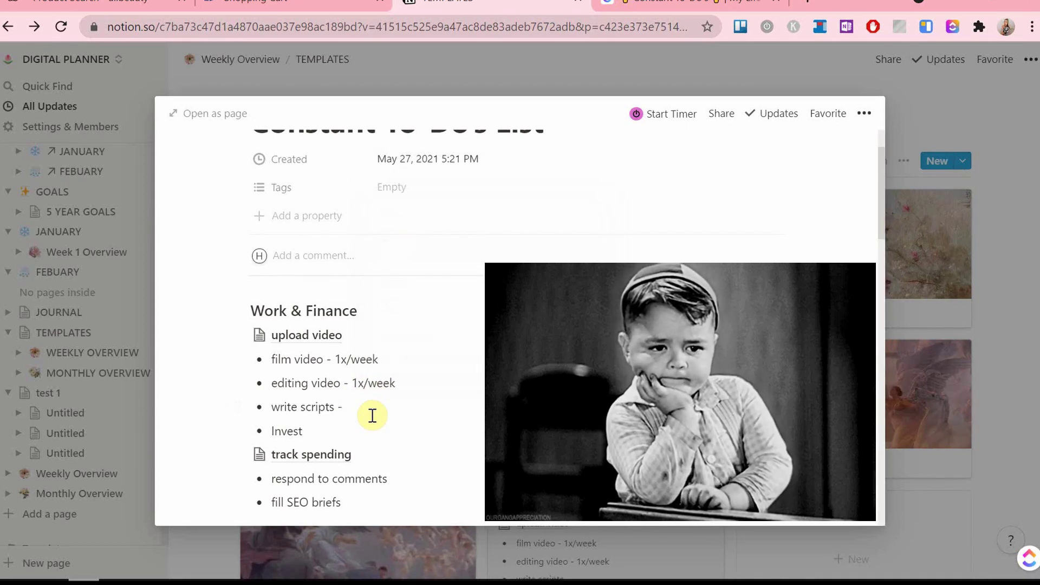
type(" 1x/week")
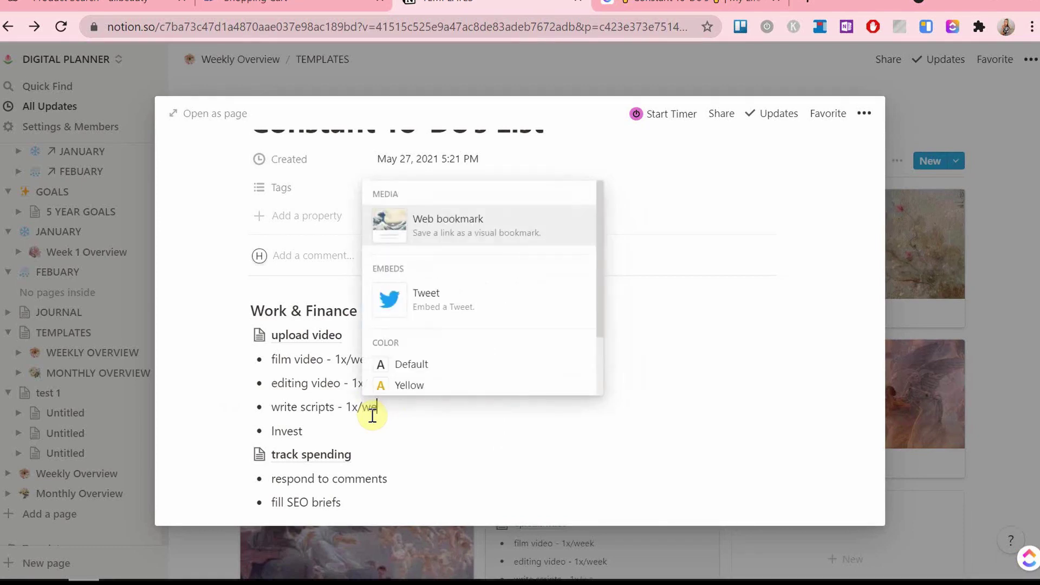
Append the frequency "1x/month" to the "Invest" bullet under Work & Finance.
left_click(343, 455)
left_click(8, 26)
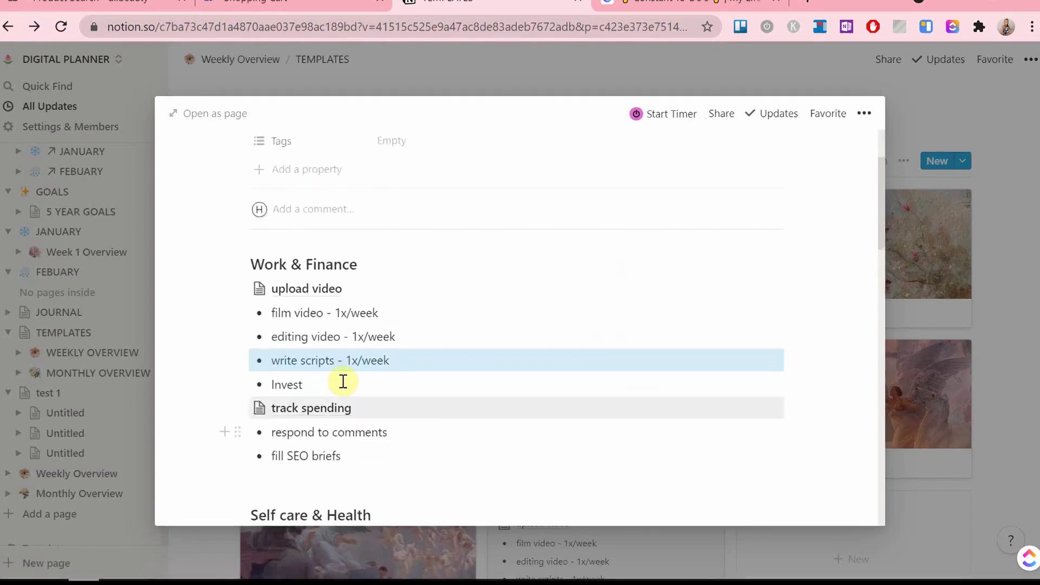
left_click(344, 381)
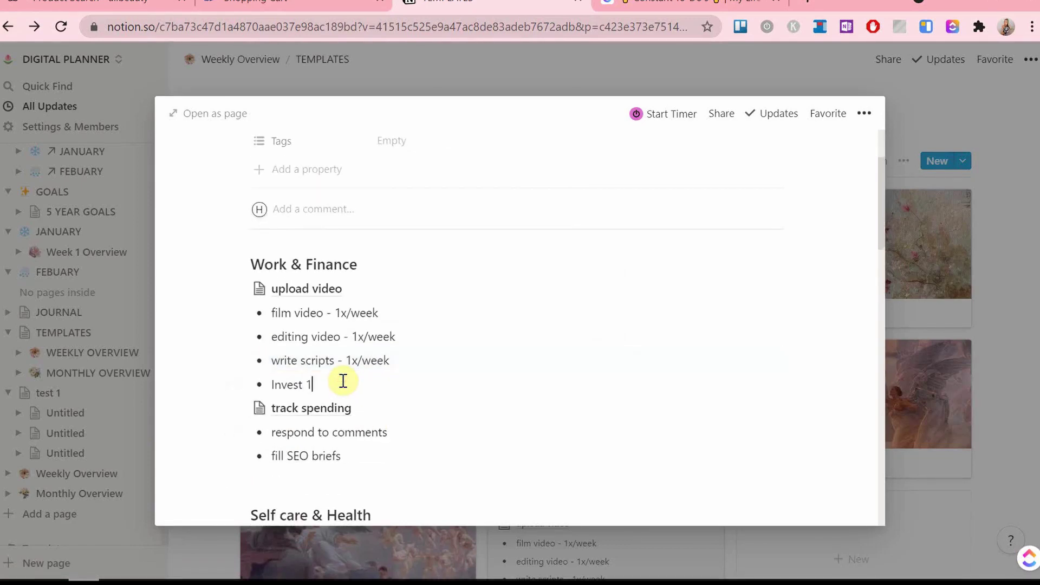
type("1x/month")
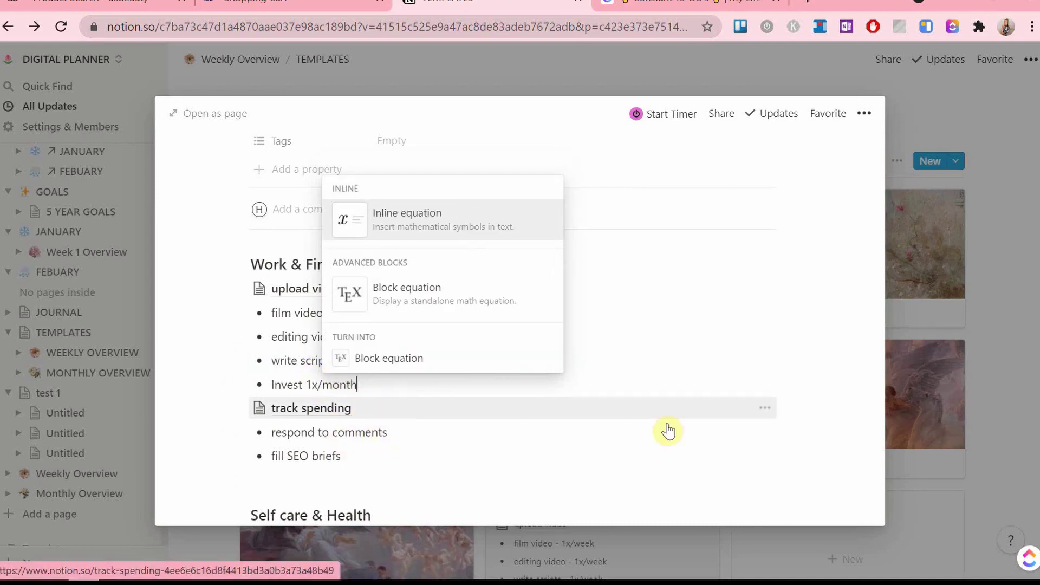
key("Escape")
left_click(788, 410)
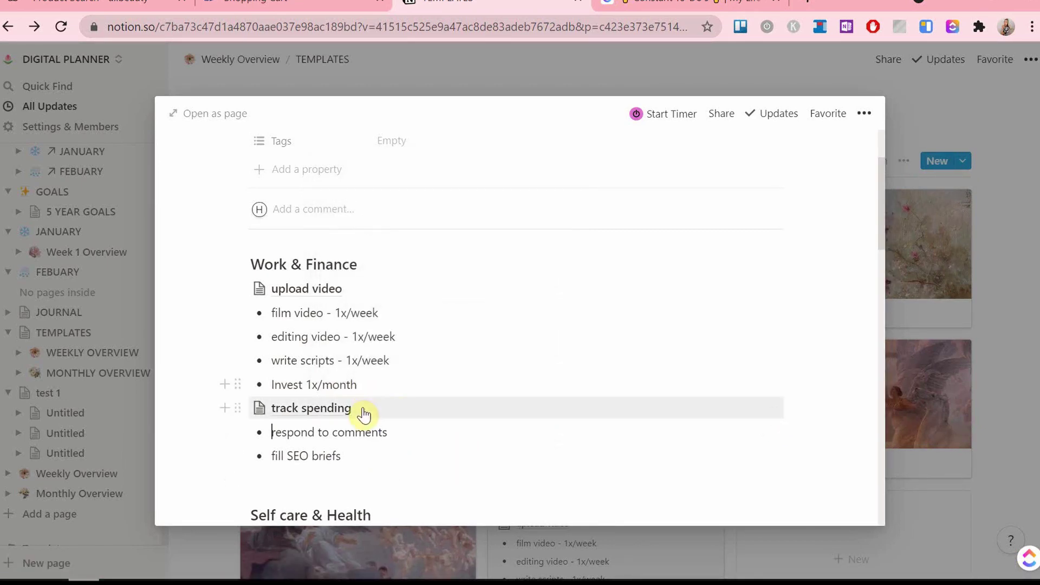
Rename the track spending sub-page to "track spending - 1x/week".
right_click(342, 415)
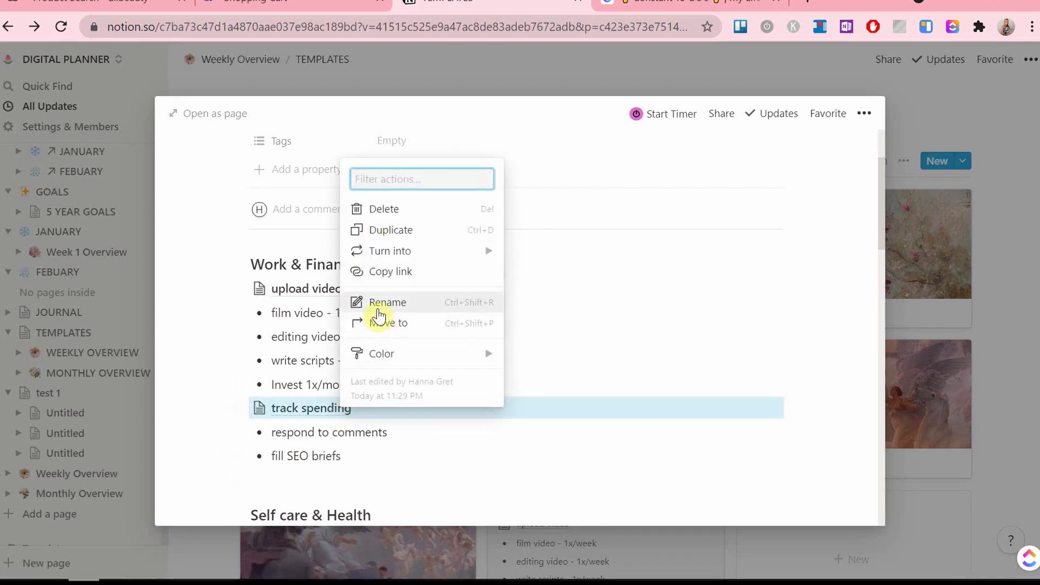
left_click(377, 304)
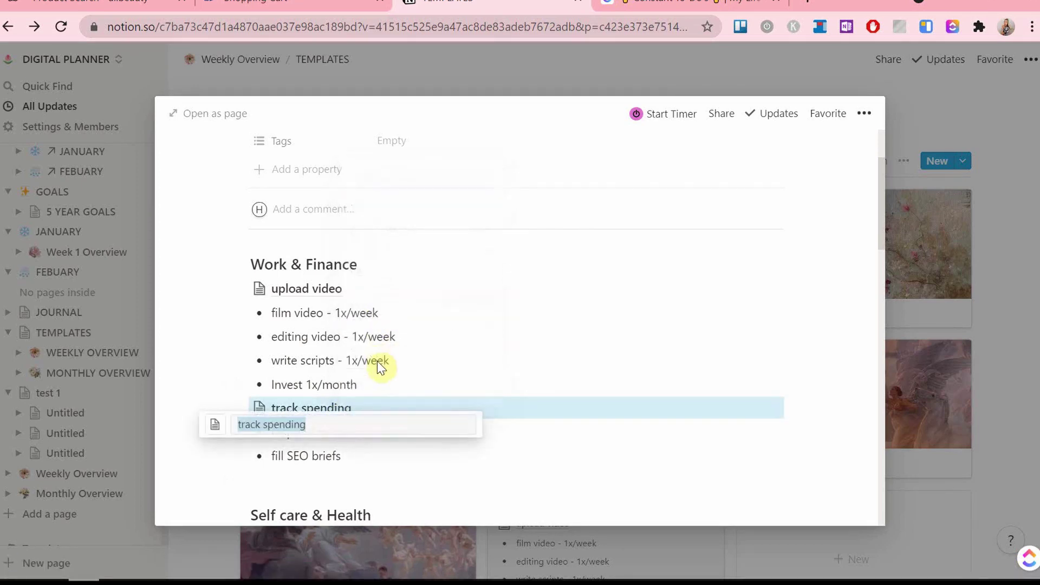
left_click(324, 424)
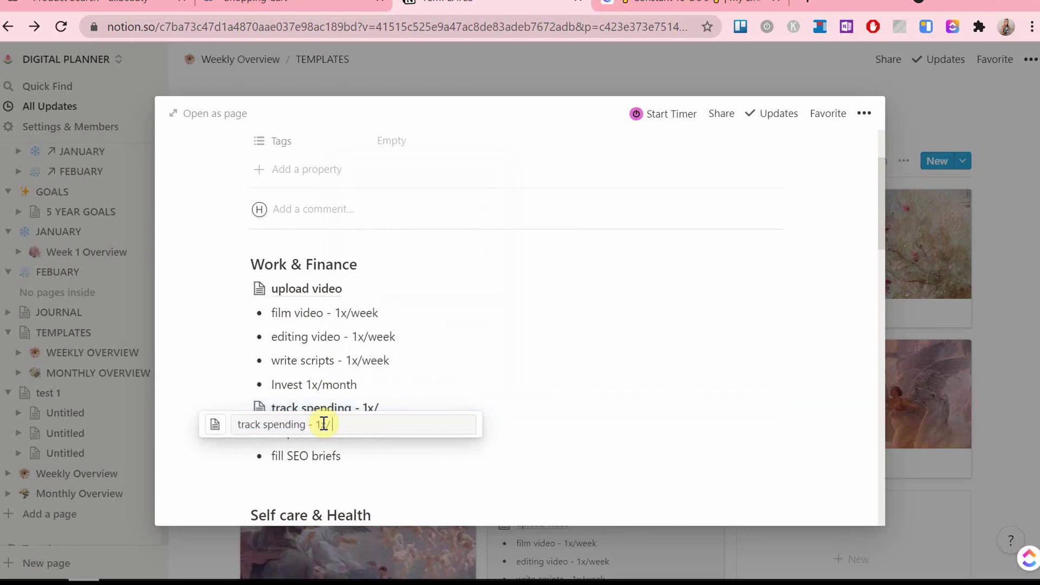
type("- 1x/week")
key("Return")
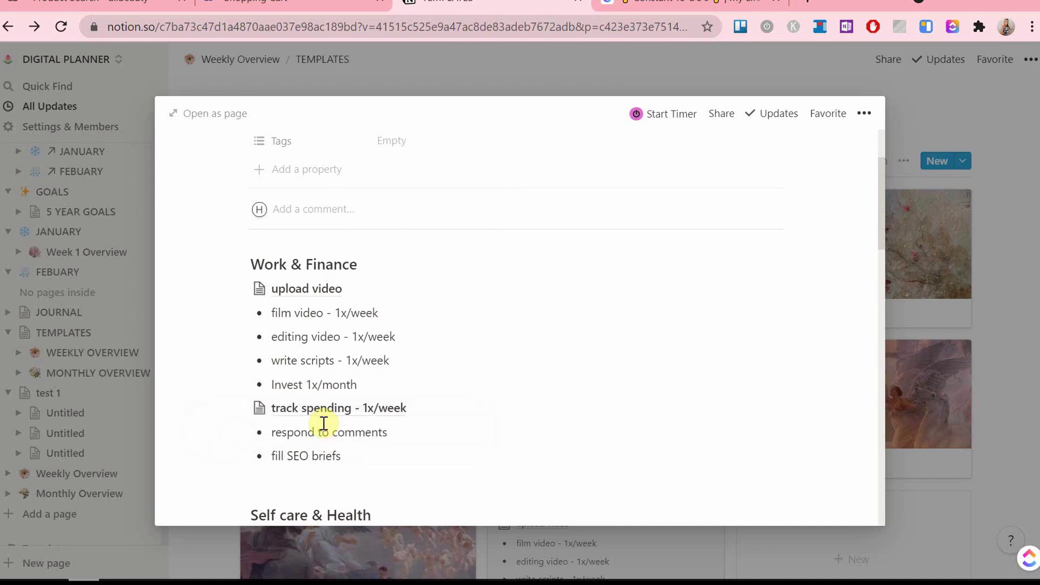
Rename the upload video sub-page to "upload video -1x/week".
right_click(346, 293)
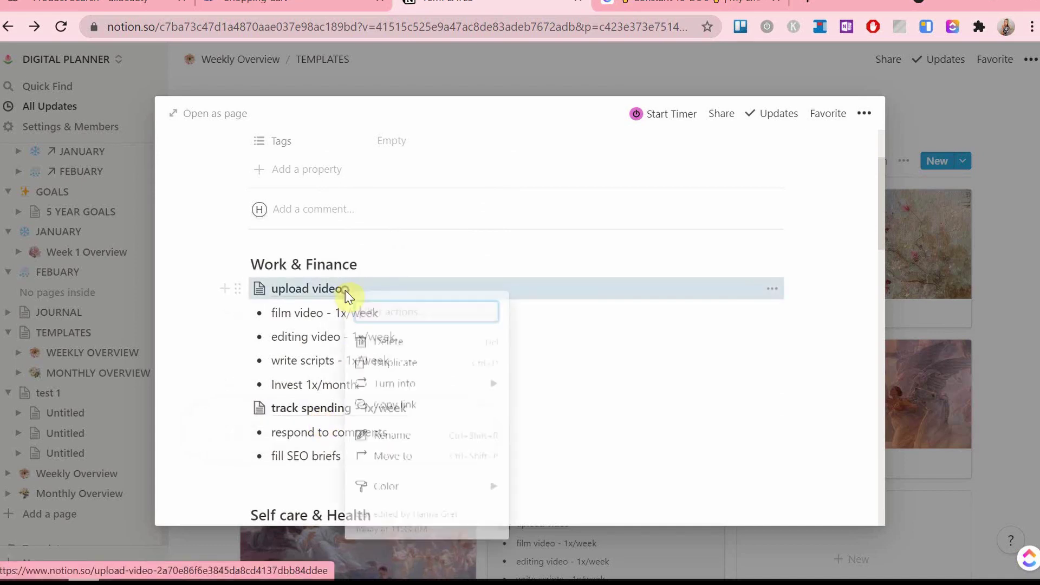
left_click(413, 437)
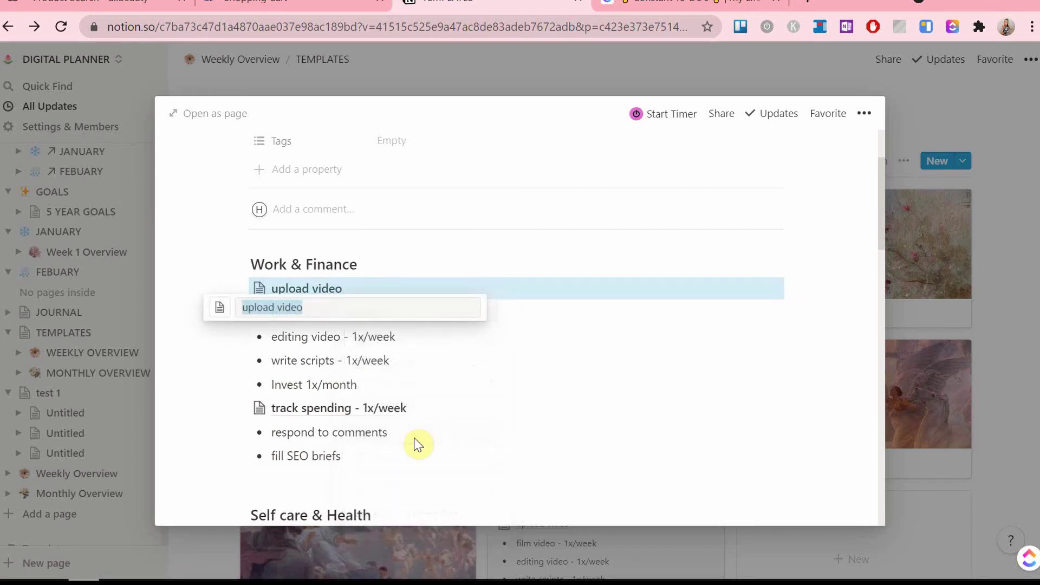
left_click(375, 315)
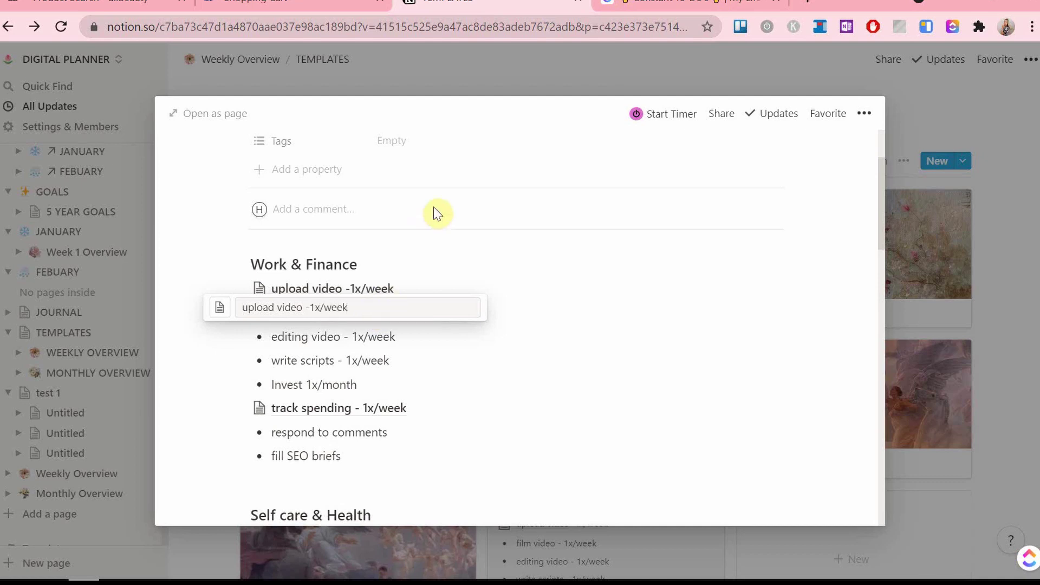
left_click(456, 195)
Give the "Work & Finance" heading a pink background.
scroll(458, 198, "down", 2)
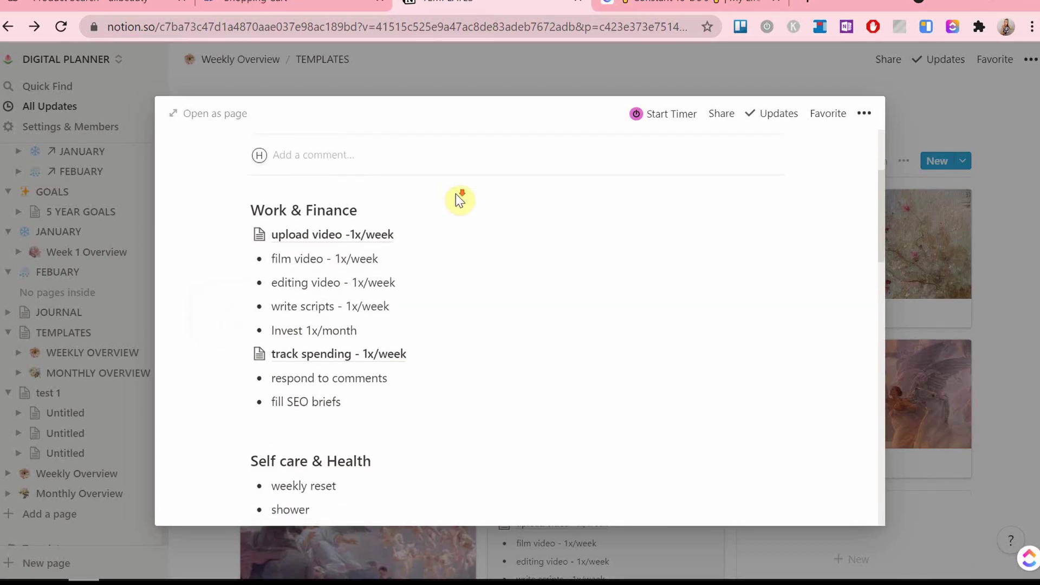
scroll(458, 182, "down", 2)
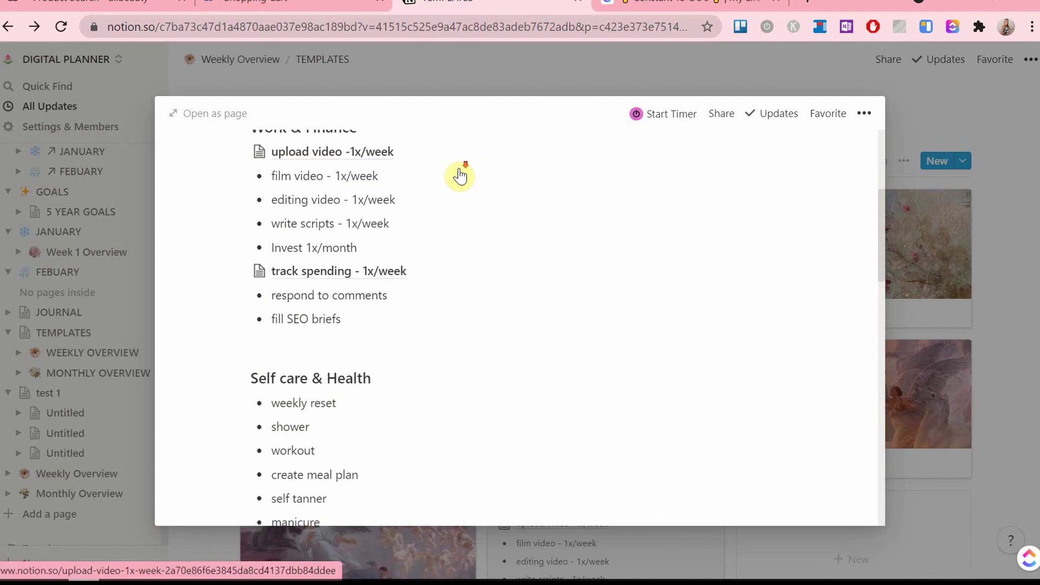
scroll(460, 175, "down", 1)
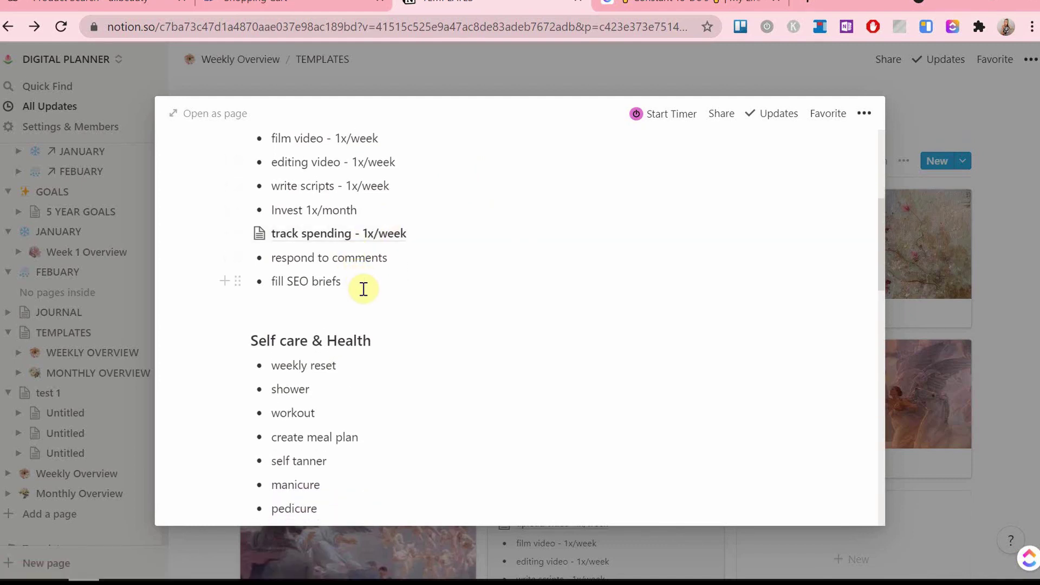
scroll(385, 267, "down", 2)
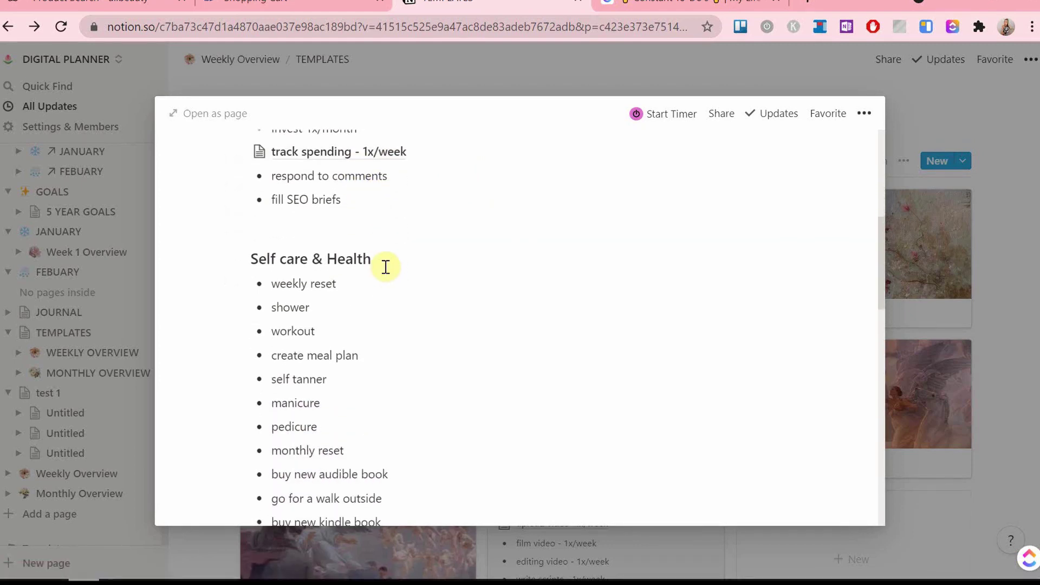
scroll(351, 291, "down", 6)
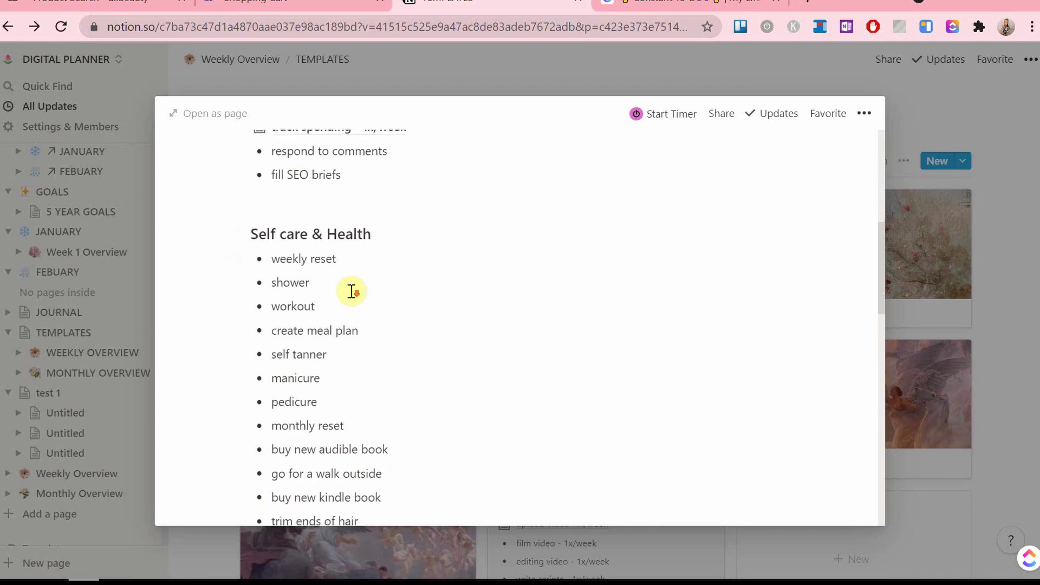
scroll(352, 291, "up", 7)
scroll(351, 291, "up", 5)
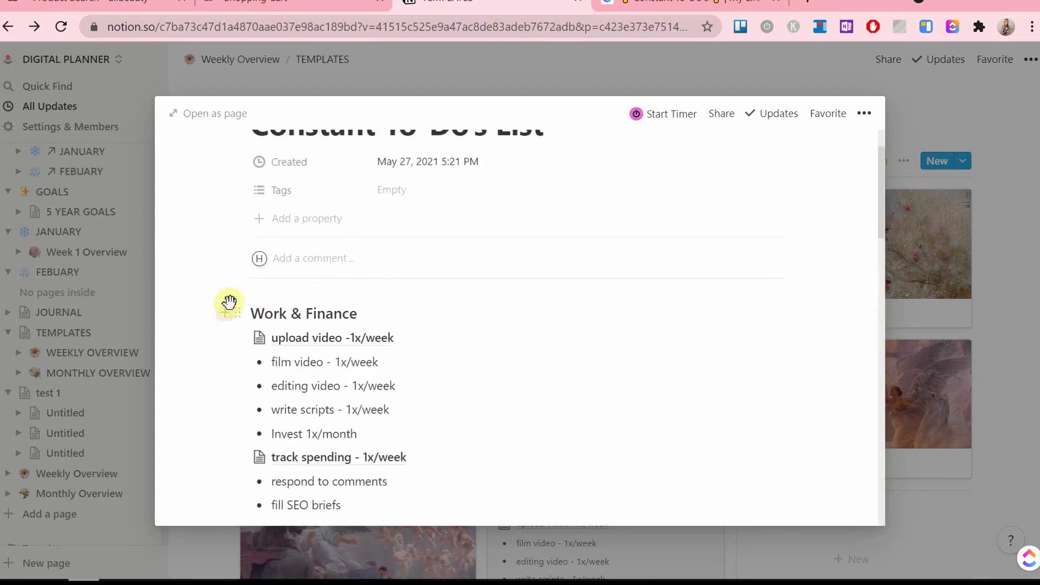
left_click(238, 314)
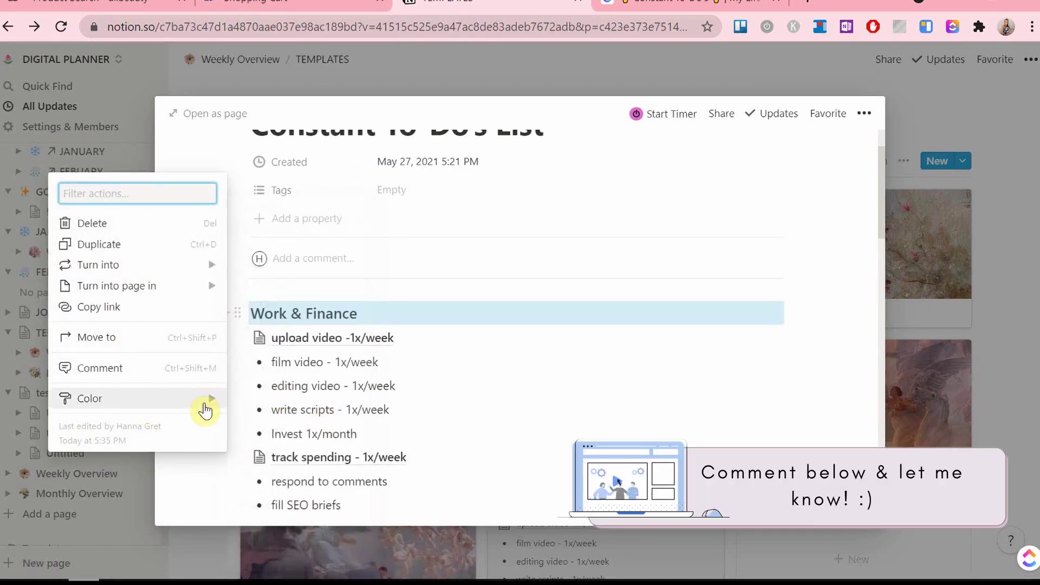
mouse_move(204, 403)
scroll(293, 449, "down", 3)
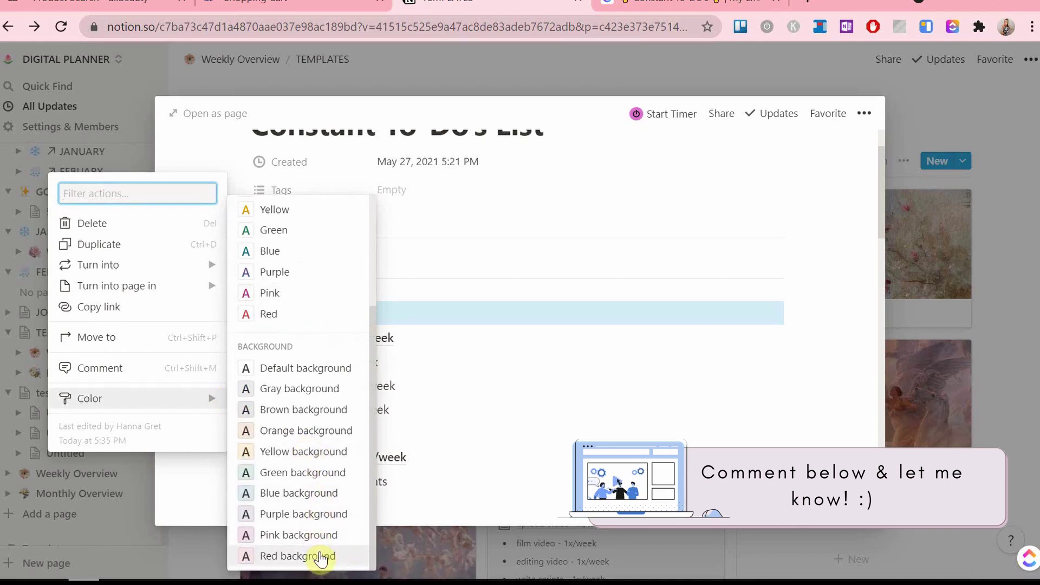
left_click(313, 535)
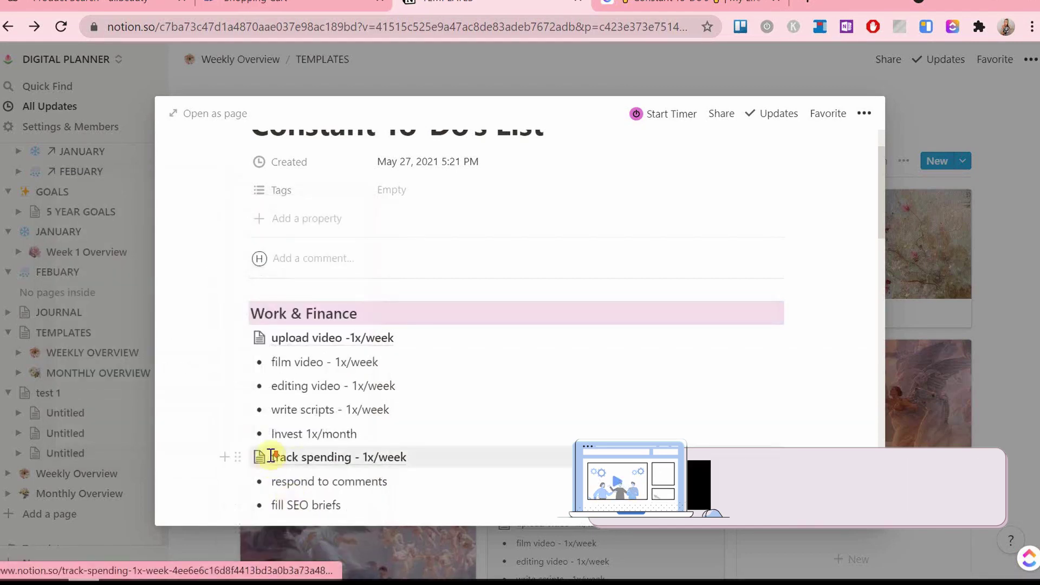
Apply the pink background to the "Self care & Health" heading.
scroll(271, 456, "down", 5)
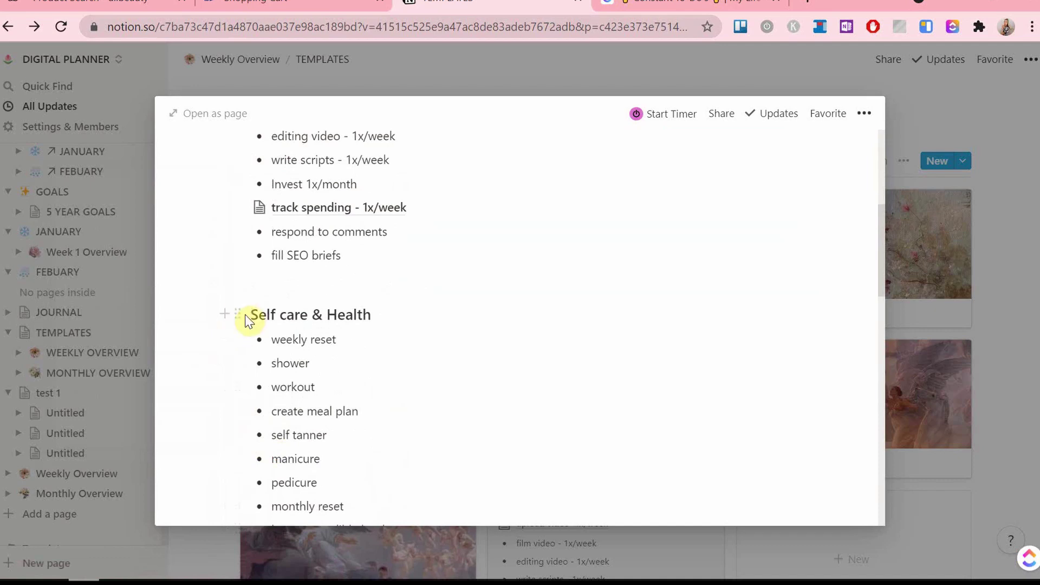
left_click(237, 314)
mouse_move(201, 410)
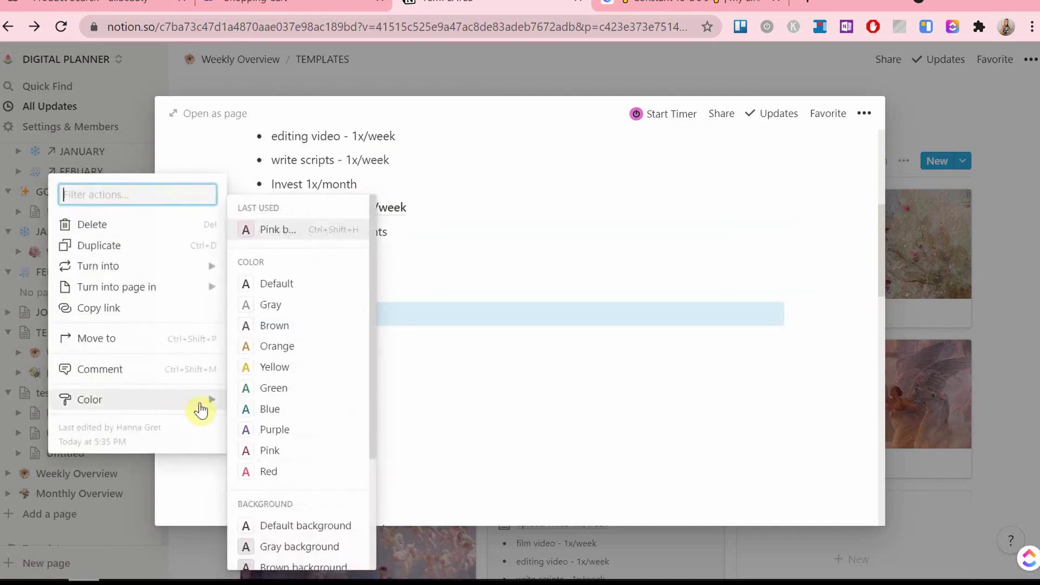
scroll(284, 476, "down", 3)
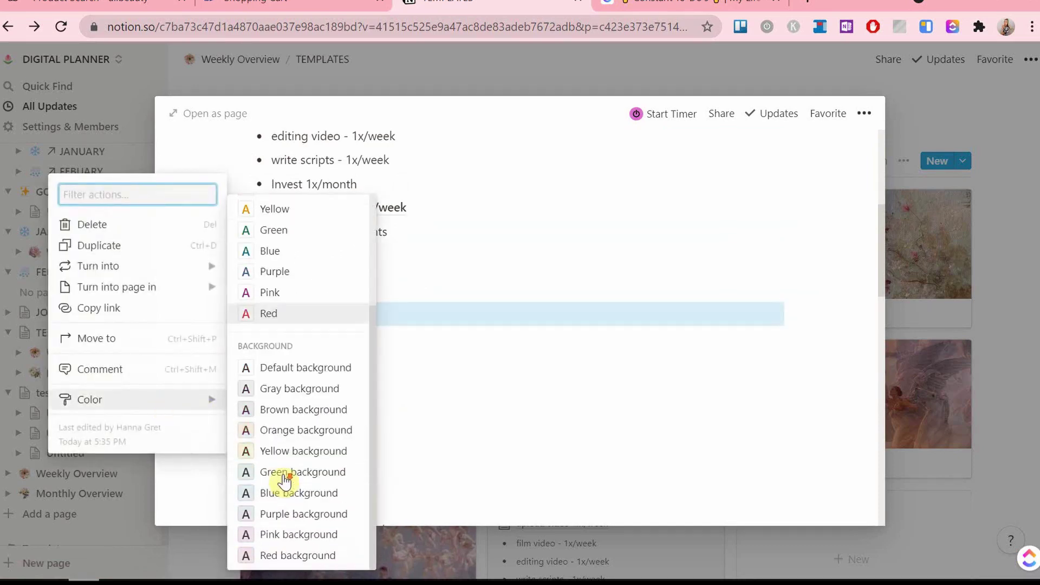
left_click(299, 537)
Delete the empty lines directly above the "Chores" and "Self care & Health" headings.
scroll(337, 429, "down", 7)
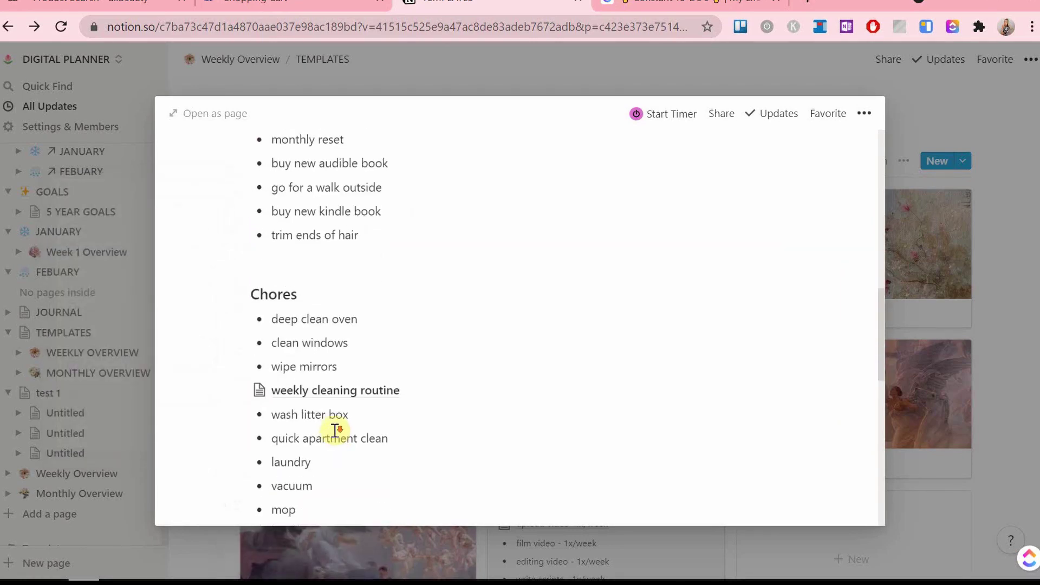
left_click(271, 250)
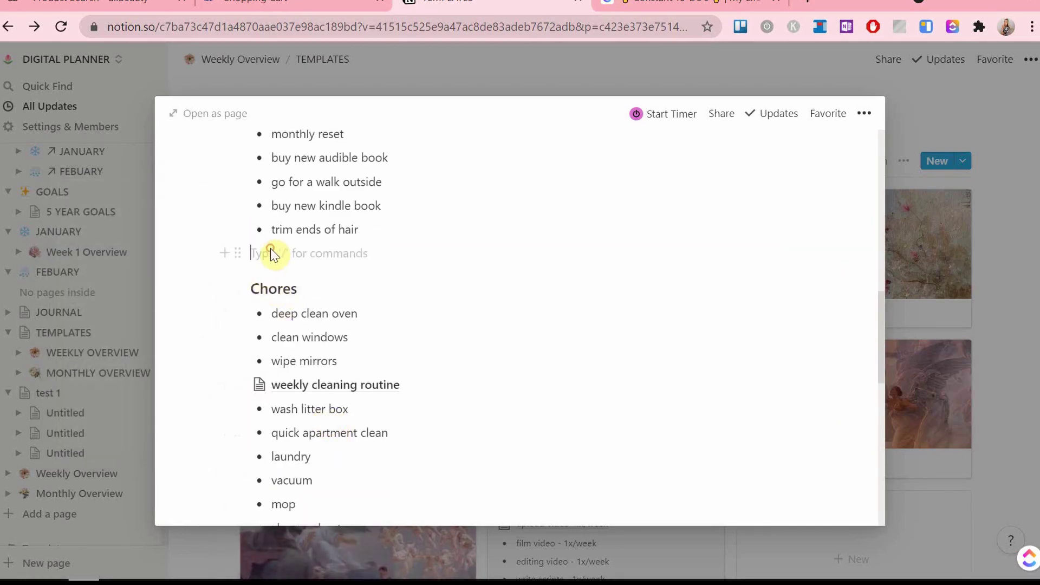
key("BackSpace")
scroll(271, 248, "up", 4)
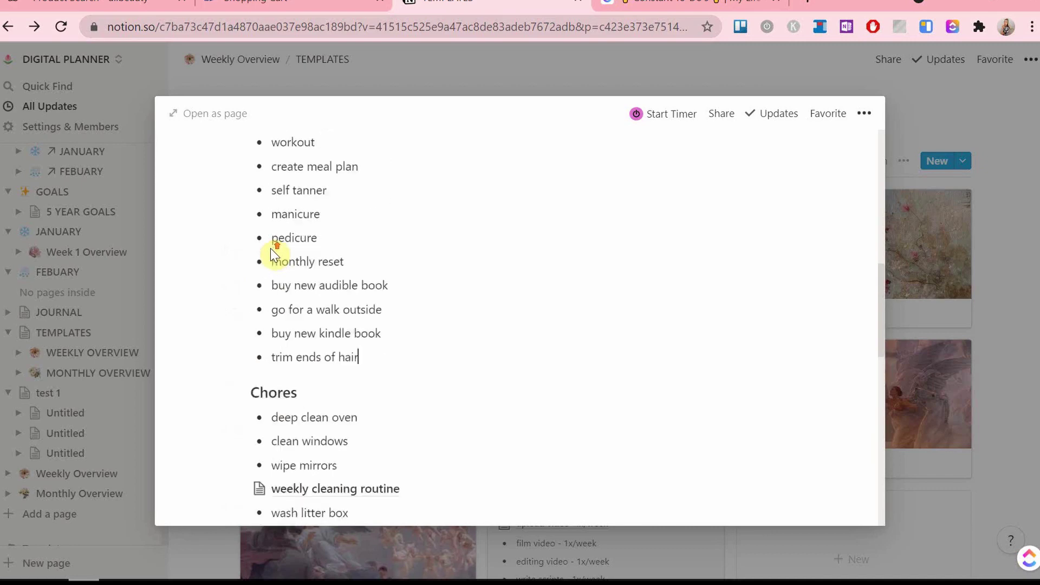
scroll(266, 368, "up", 6)
scroll(273, 379, "up", 1)
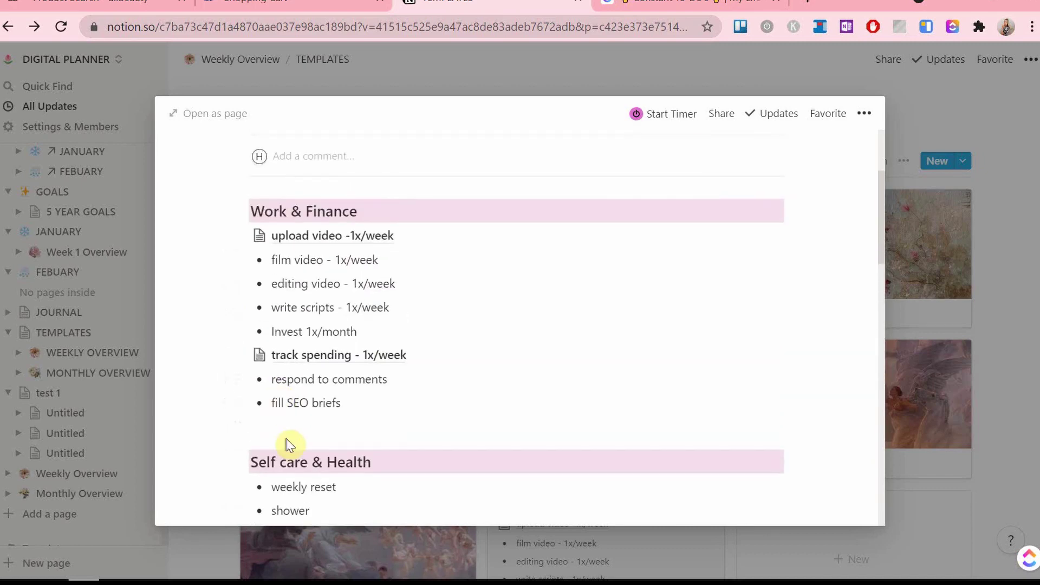
key("BackSpace")
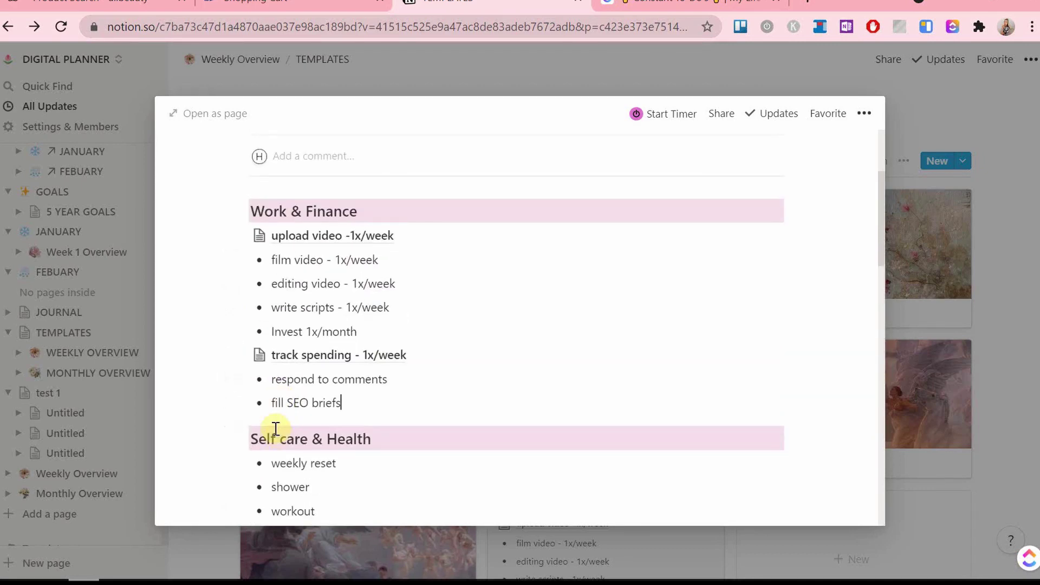
Apply the last-used pink background to the "Chores" heading.
scroll(274, 426, "up", 3)
scroll(277, 415, "down", 7)
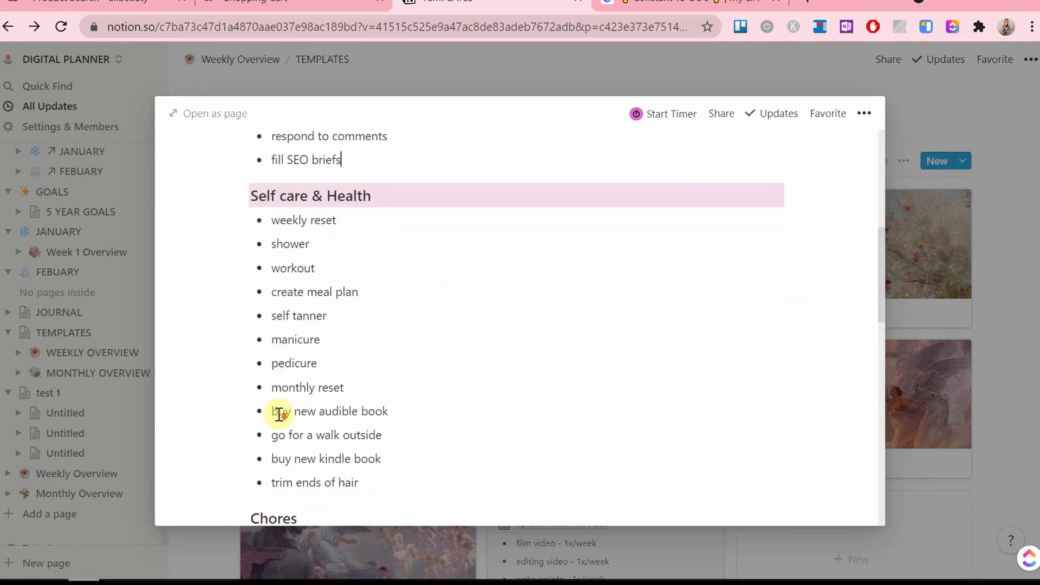
scroll(280, 414, "down", 5)
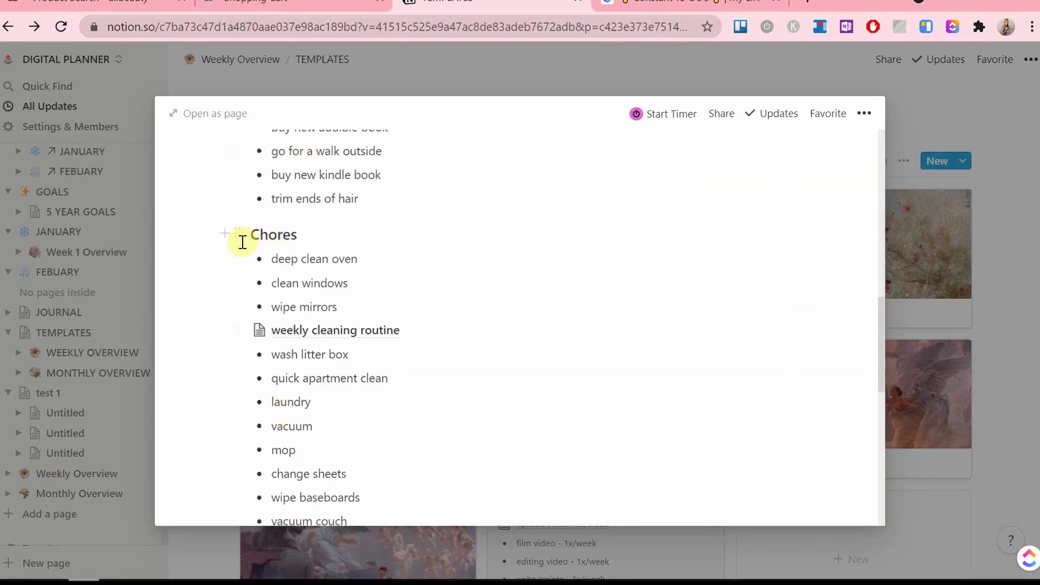
left_click(238, 236)
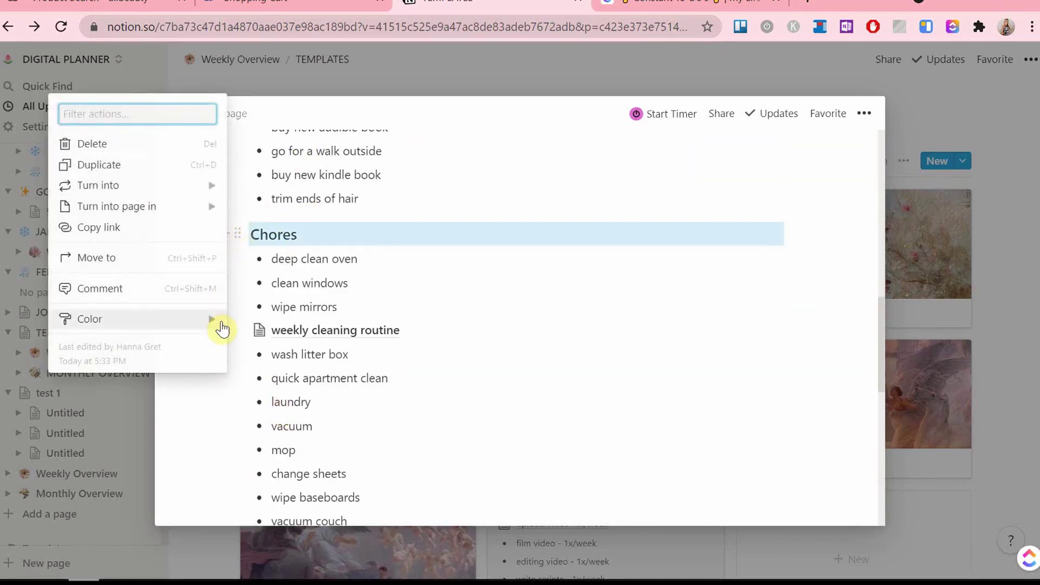
mouse_move(221, 326)
scroll(272, 404, "down", 3)
scroll(290, 178, "up", 3)
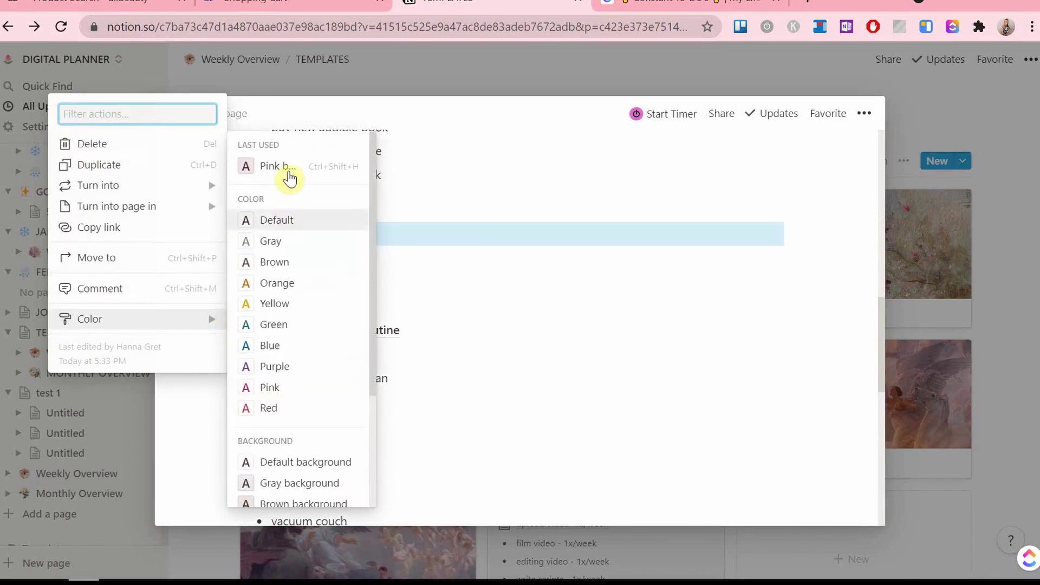
left_click(290, 177)
Delete the empty line between the Bathroom cleaning sub-page and the "Schedule ahead" heading.
scroll(355, 362, "down", 3)
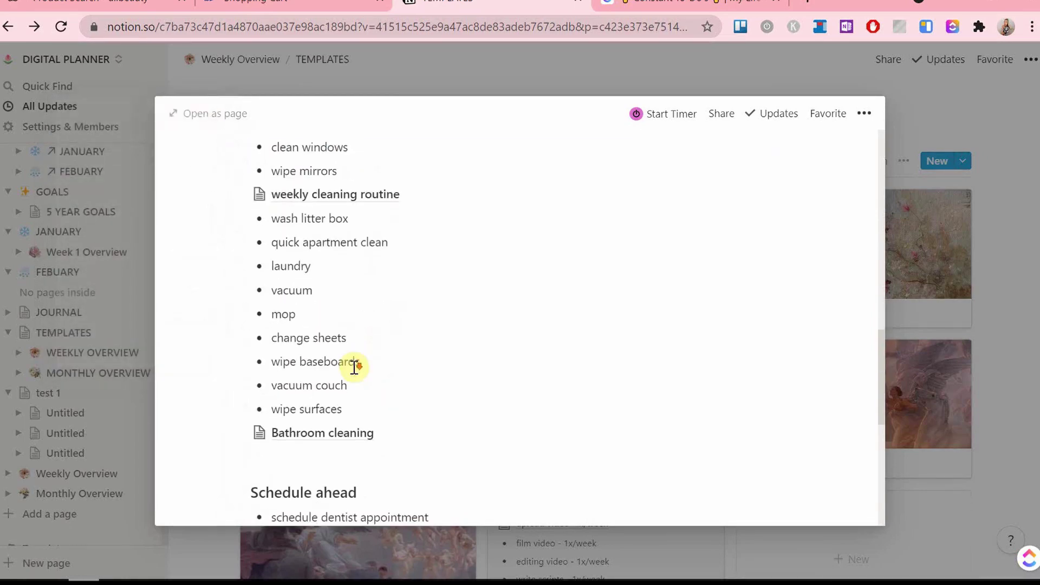
scroll(356, 362, "down", 4)
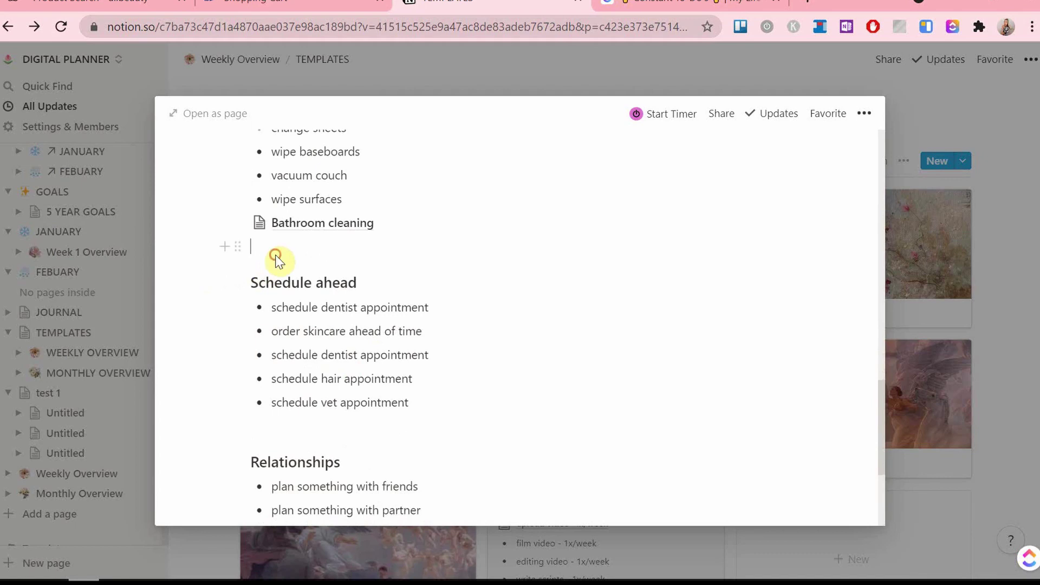
key("BackSpace")
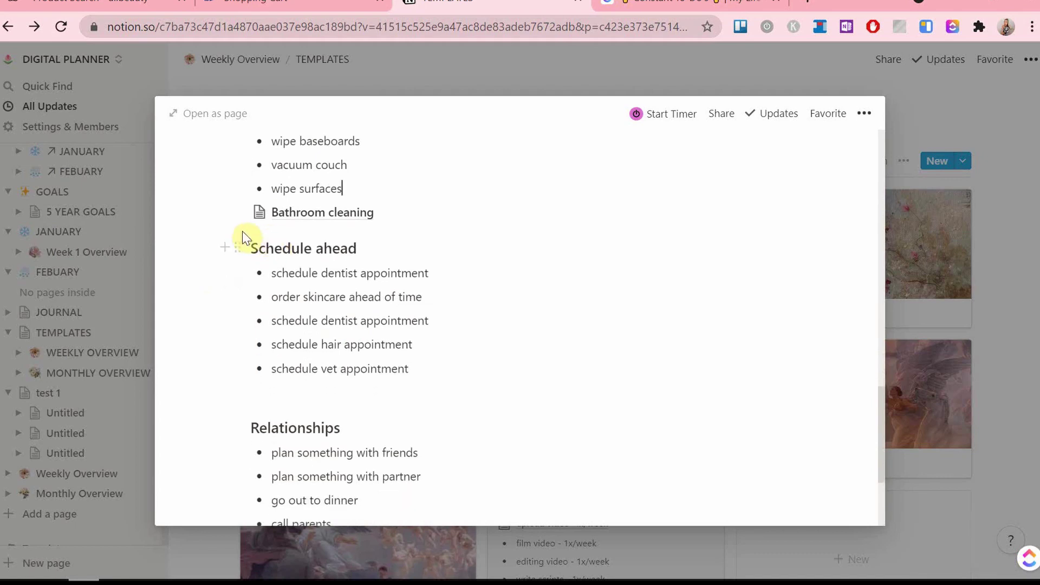
Apply the last-used pink background to the "Schedule ahead" heading.
left_click(238, 248)
mouse_move(204, 336)
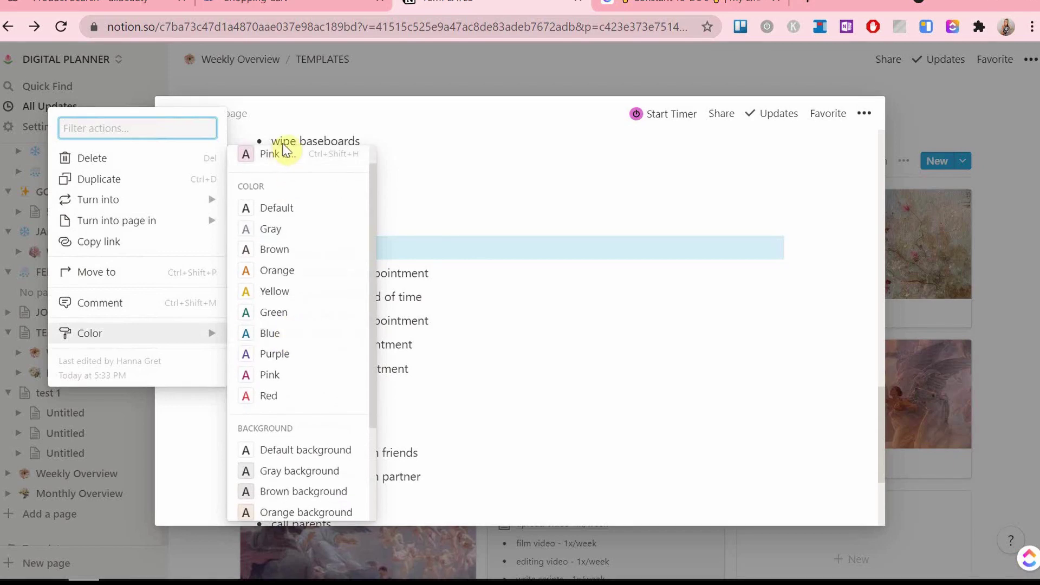
left_click(274, 154)
Delete the empty line above the "Relationships" heading and give that heading the last-used pink background.
scroll(330, 240, "down", 1)
scroll(331, 241, "down", 3)
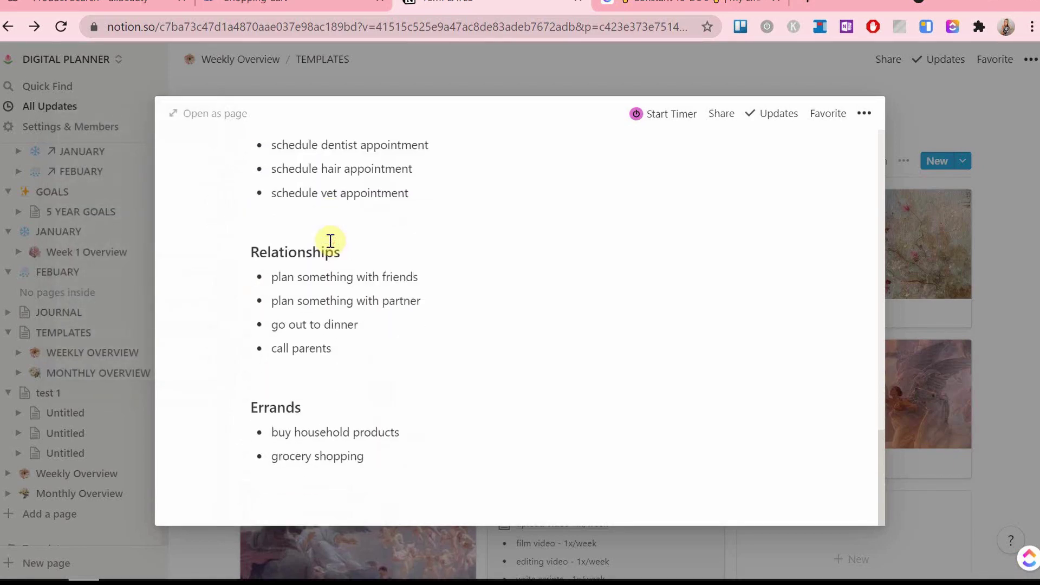
left_click(290, 226)
key("BackSpace")
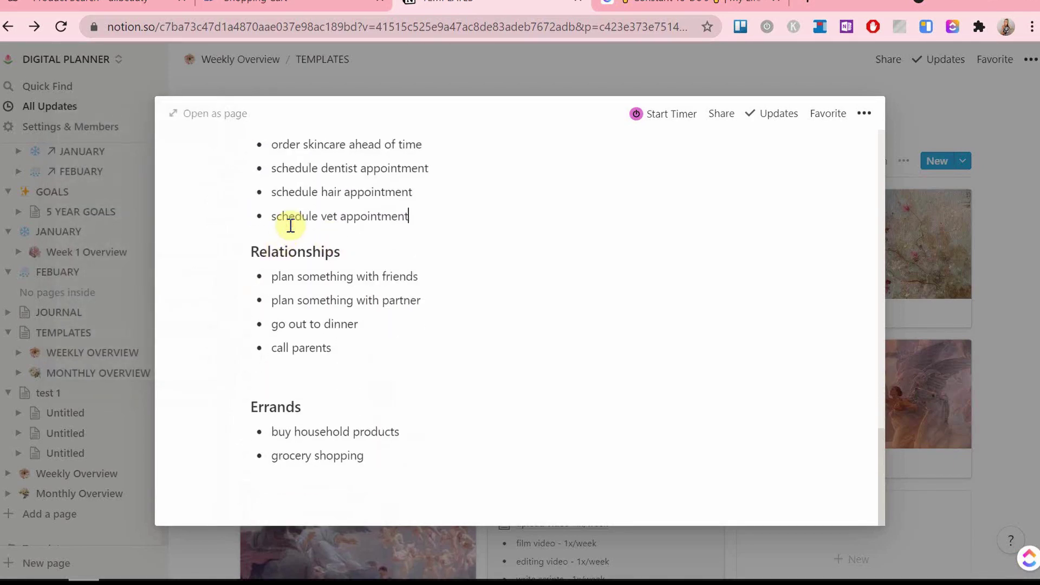
left_click(236, 249)
mouse_move(174, 340)
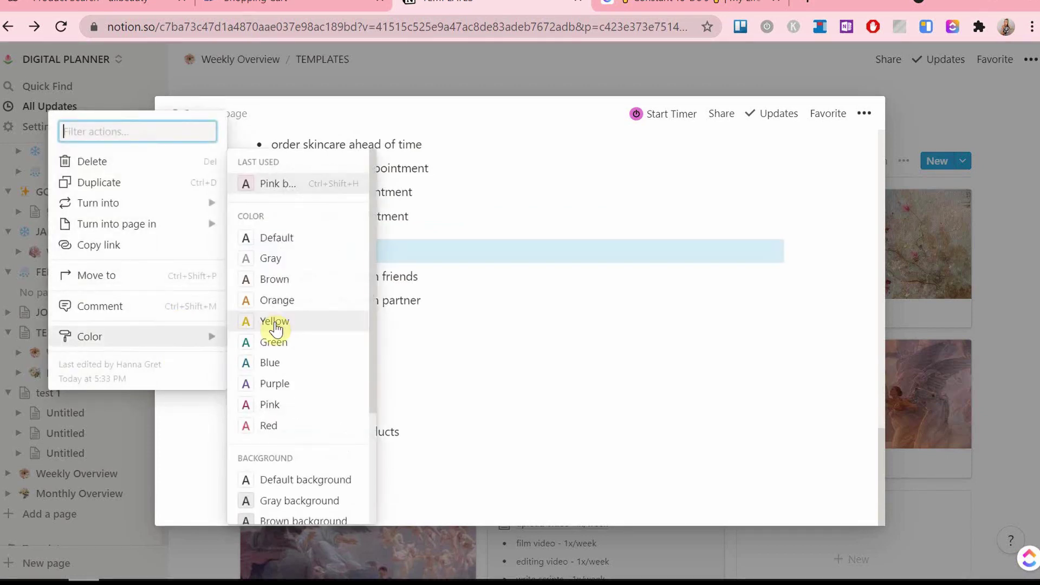
left_click(274, 186)
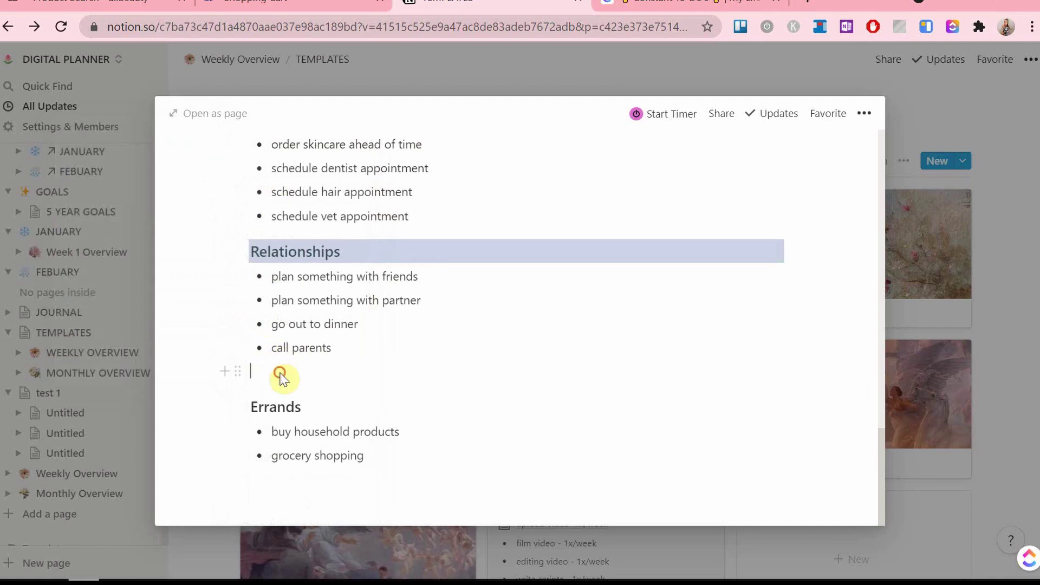
Remove the empty line between "call parents" and the "Errands" heading, and give "Errands" the pink background.
key("BackSpace")
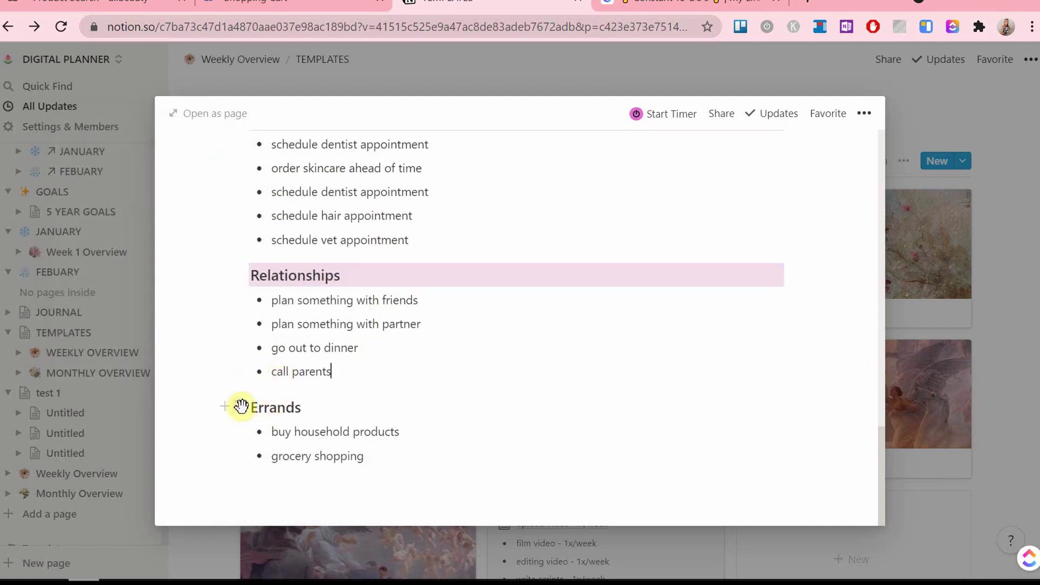
left_click(242, 407)
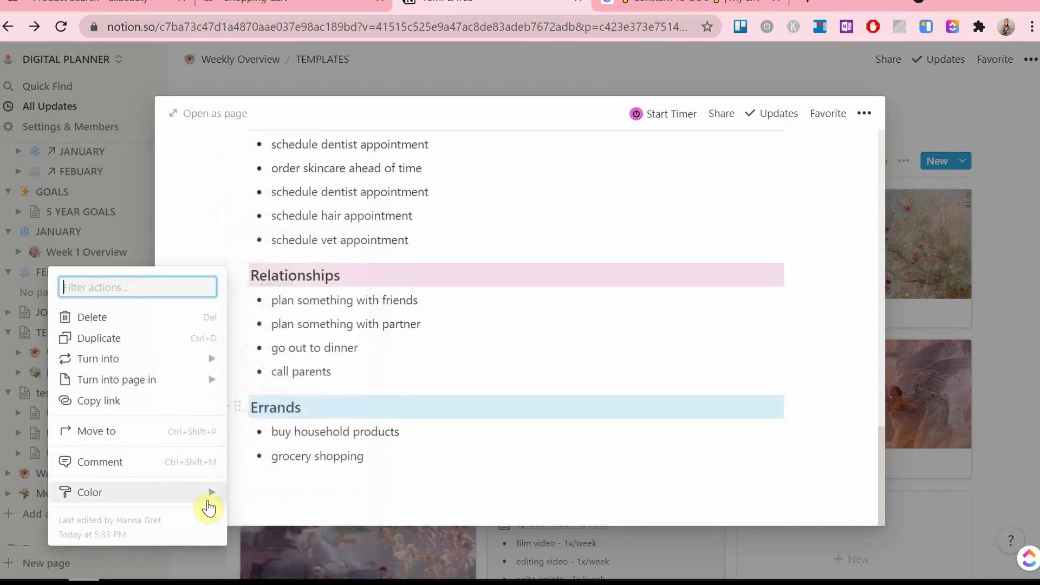
mouse_move(208, 501)
left_click(301, 230)
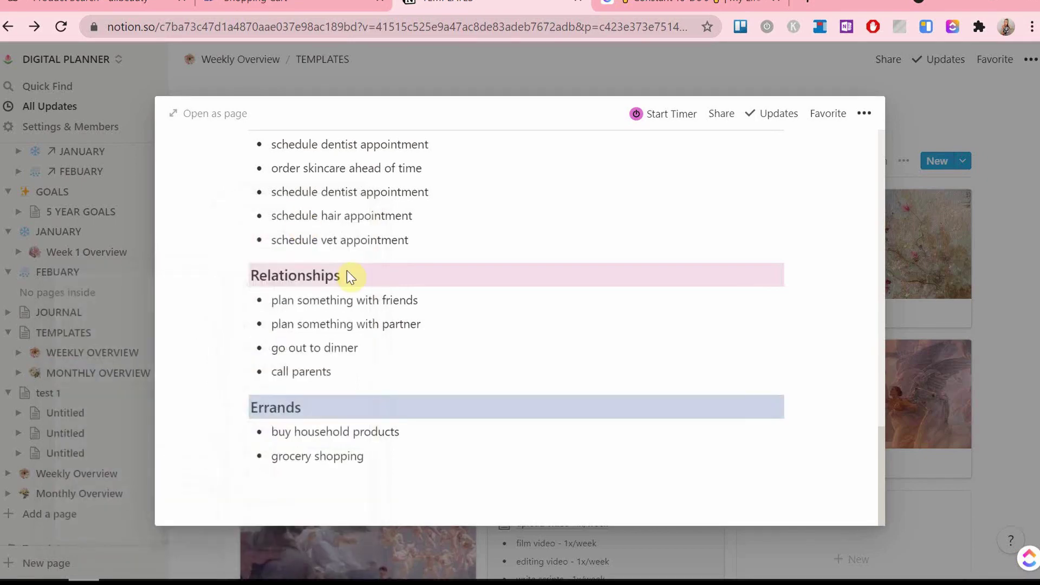
left_click(399, 512)
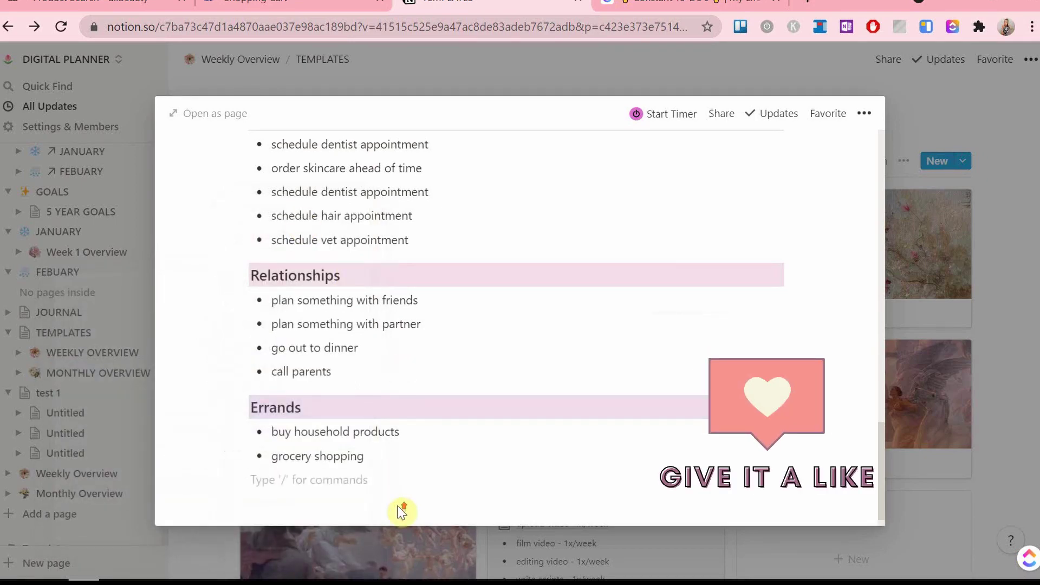
scroll(402, 511, "up", 10)
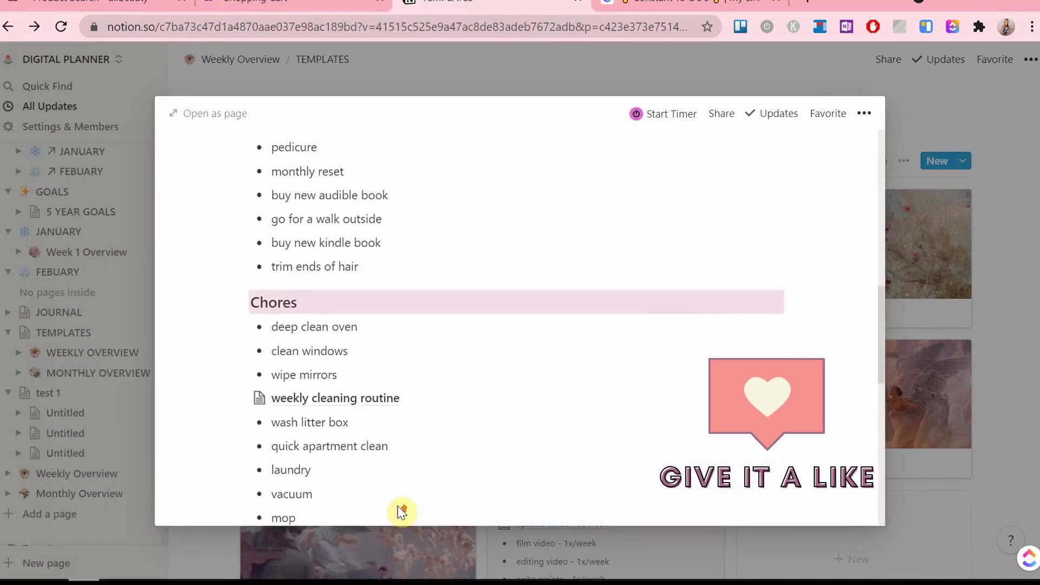
scroll(402, 512, "up", 5)
scroll(400, 511, "down", 4)
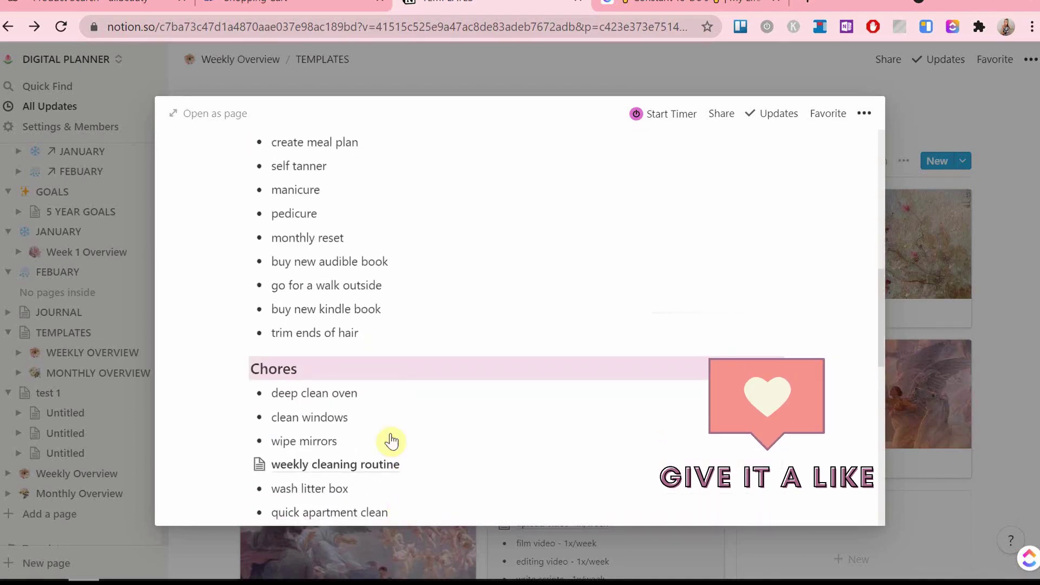
scroll(391, 442, "up", 4)
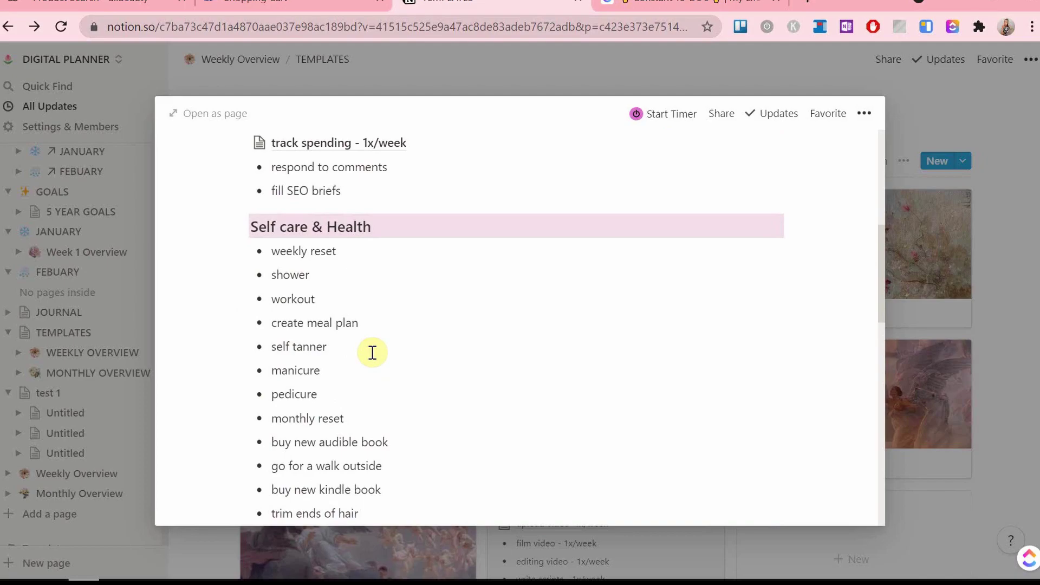
scroll(373, 353, "down", 4)
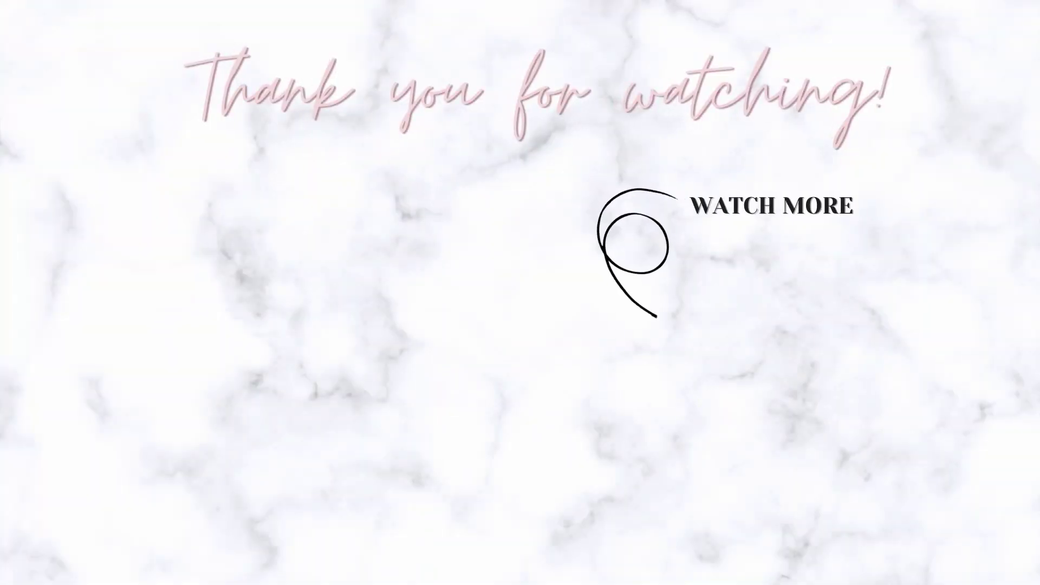